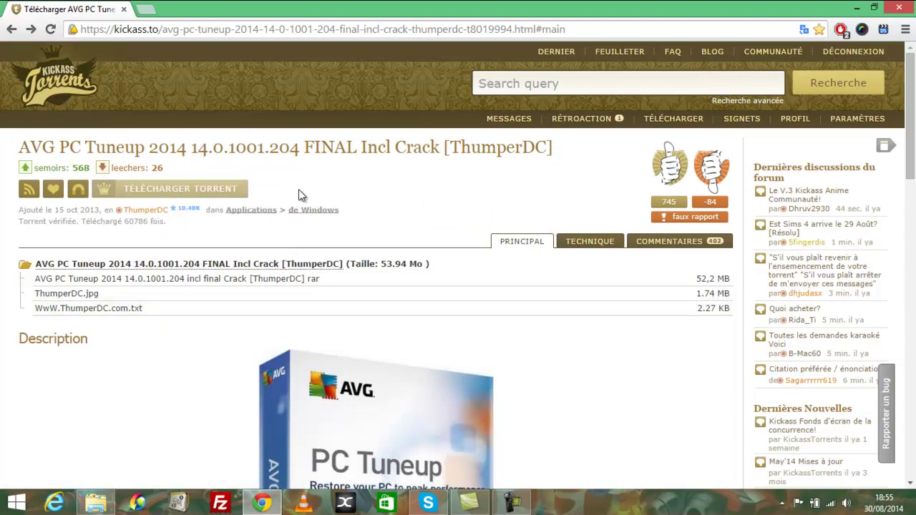
- Look over the AVG PC Tuneup 2014 torrent page, including its file list and description
scroll(419, 229, down, 5)
scroll(204, 356, up, 5)
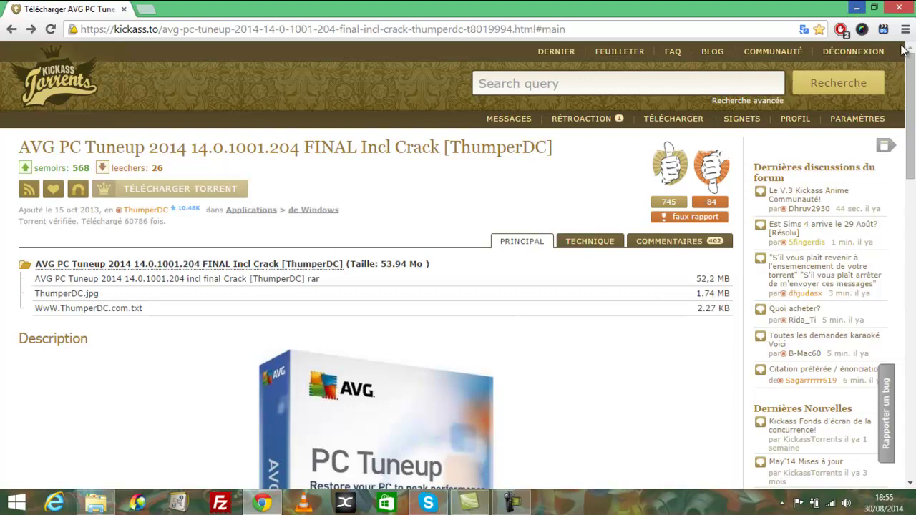
scroll(486, 335, down, 15)
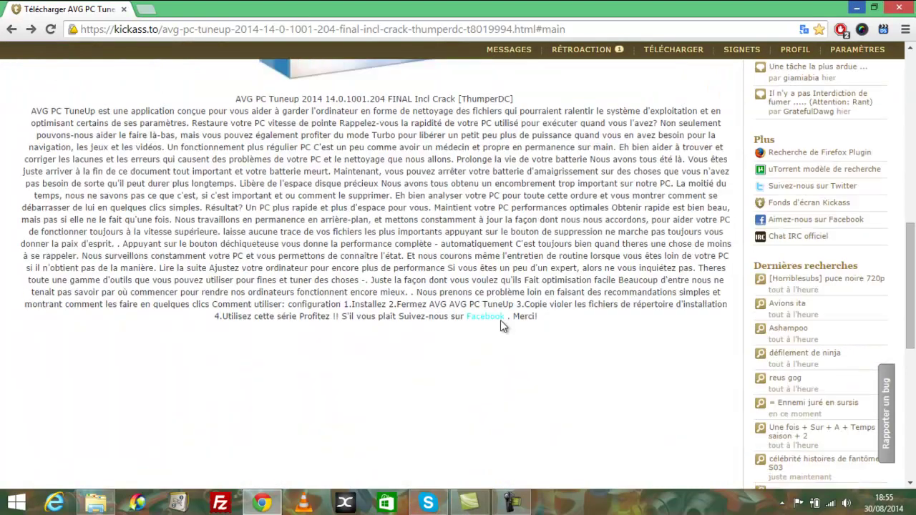
scroll(509, 344, up, 12)
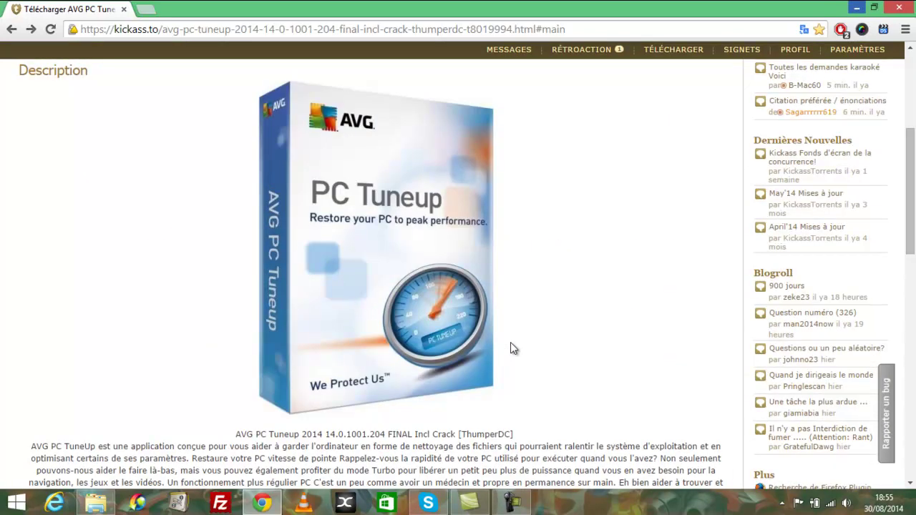
scroll(764, 324, up, 3)
scroll(764, 324, up, 2)
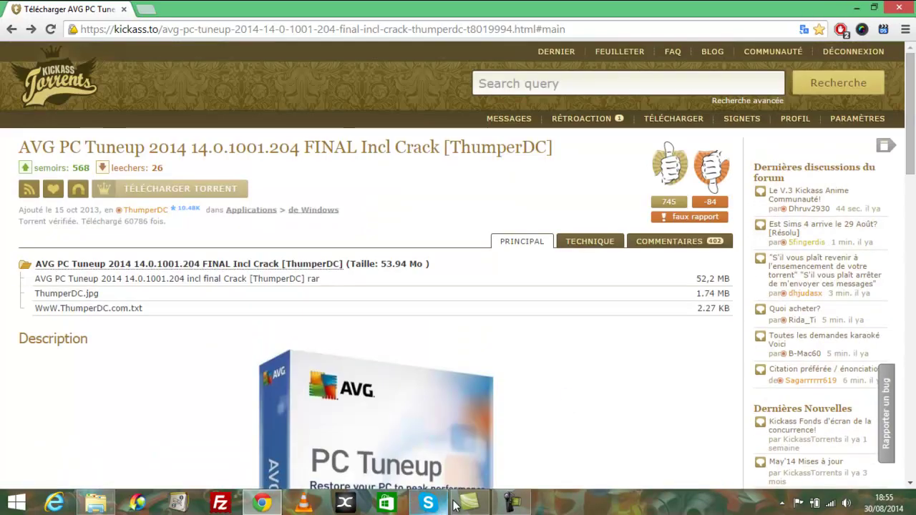
click(782, 503)
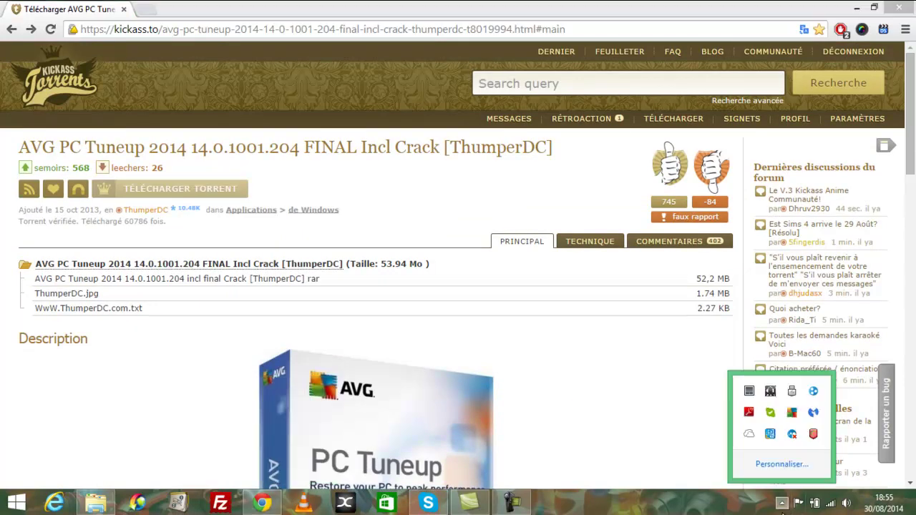
click(577, 347)
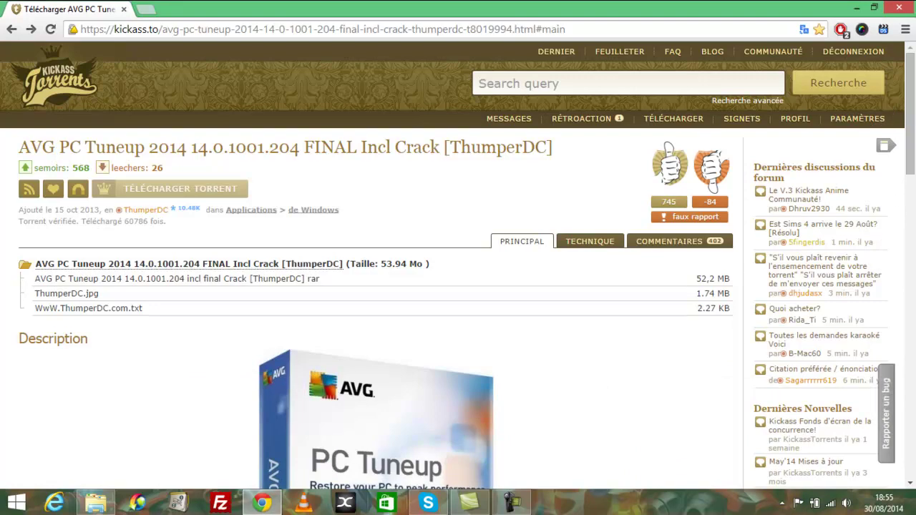
scroll(118, 372, down, 3)
scroll(117, 372, up, 3)
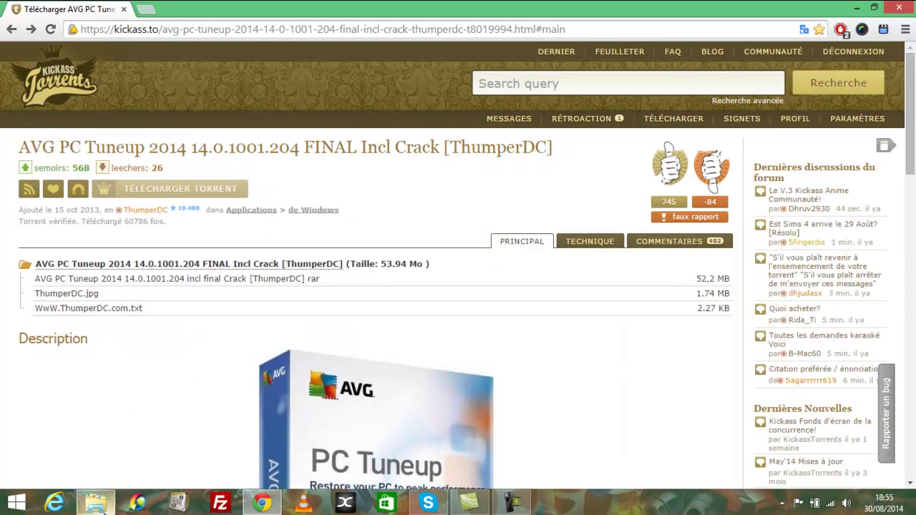
- Switch to File Explorer and open the extracted AVG PC Tuneup 2014 14.0.1001.204 folder beside the WinRAR archive
click(95, 503)
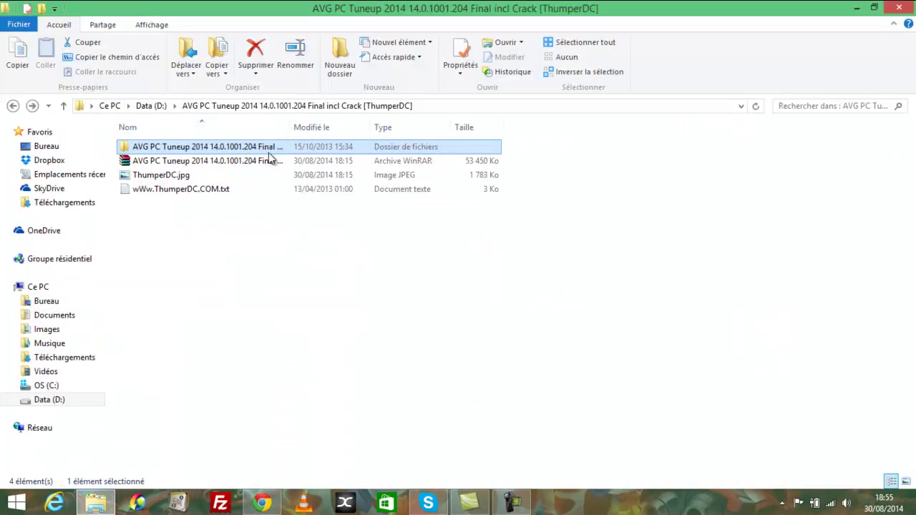
right_click(254, 164)
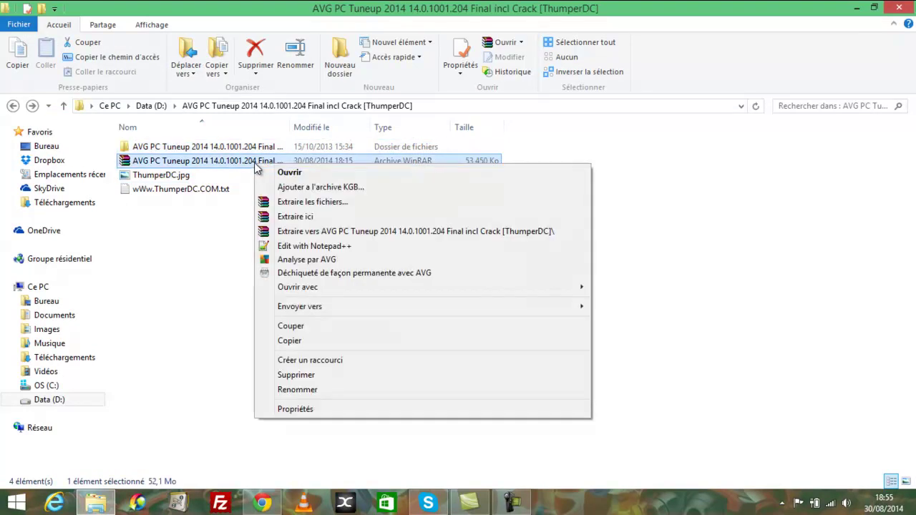
click(324, 217)
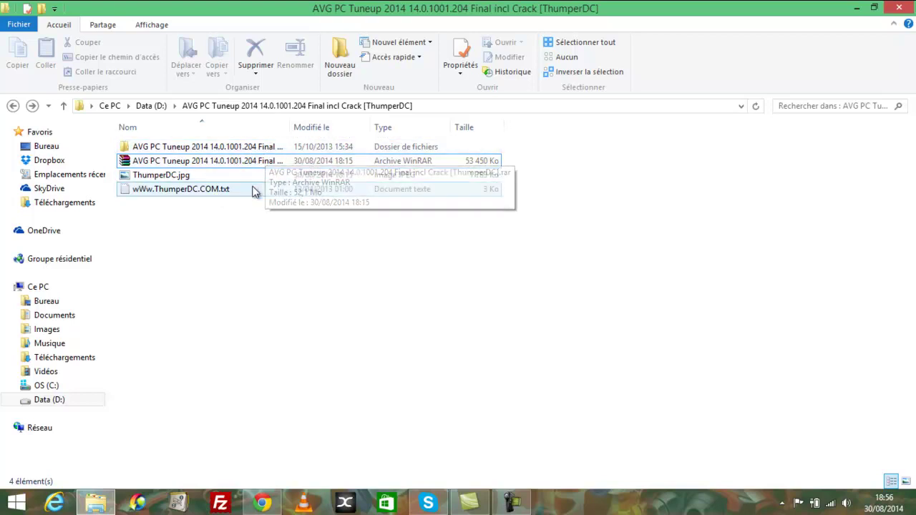
click(264, 148)
double_click(264, 148)
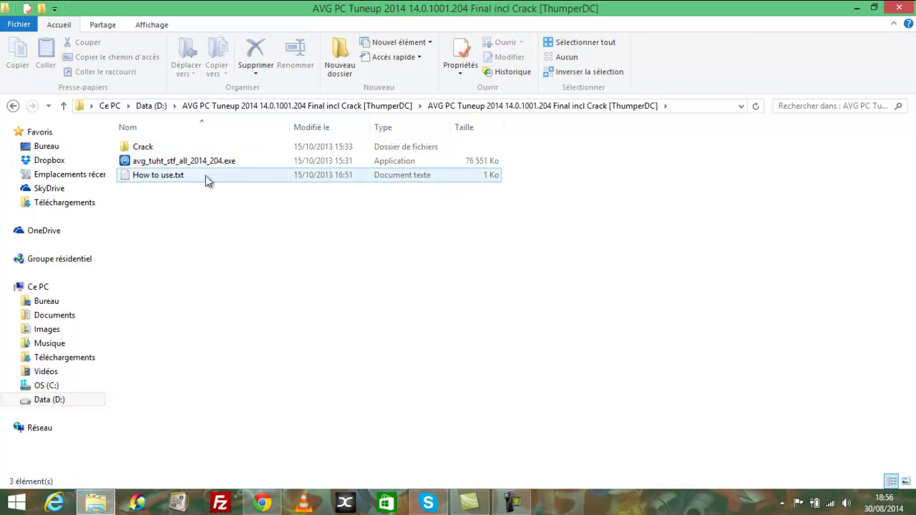
- Open How to use.txt and move its window aside so the folder's files are uncovered
key(Down)
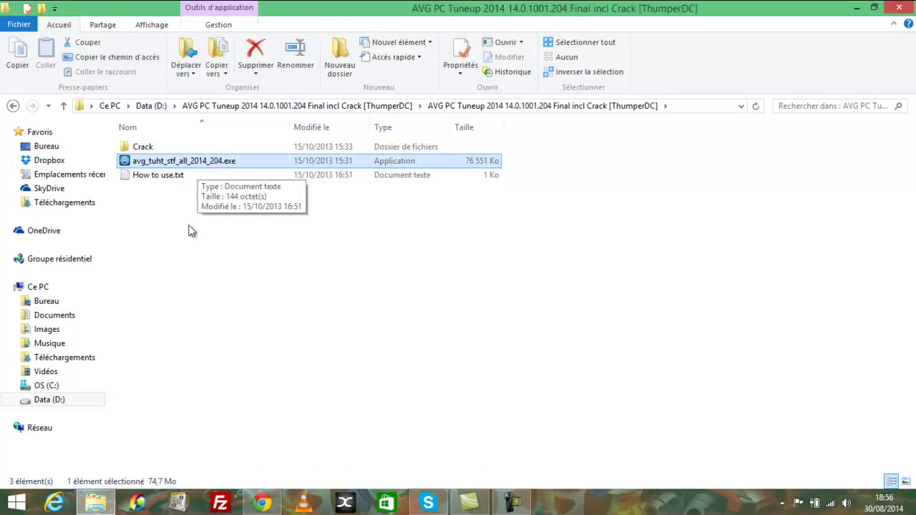
double_click(195, 180)
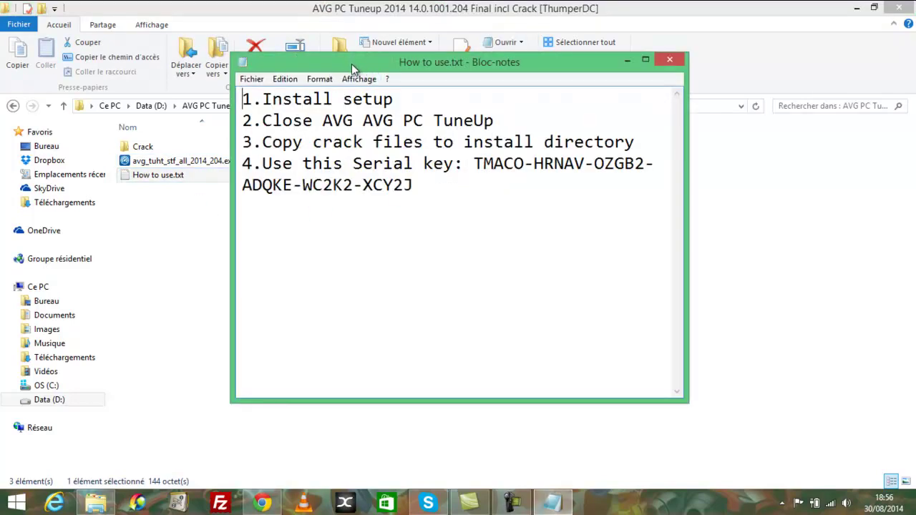
drag(351, 63, 507, 63)
- Run the avg_tuht_stf_all_2014_204.exe installer and allow it through the security warning
click(227, 161)
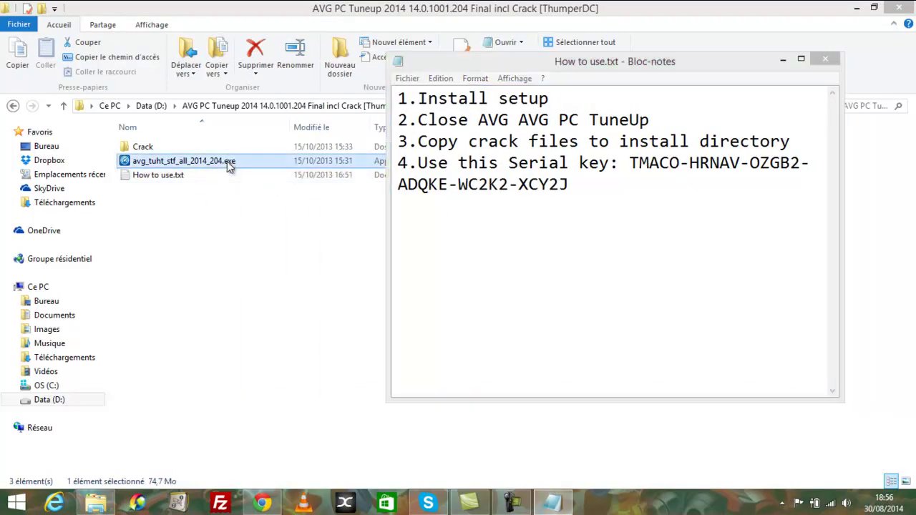
double_click(227, 161)
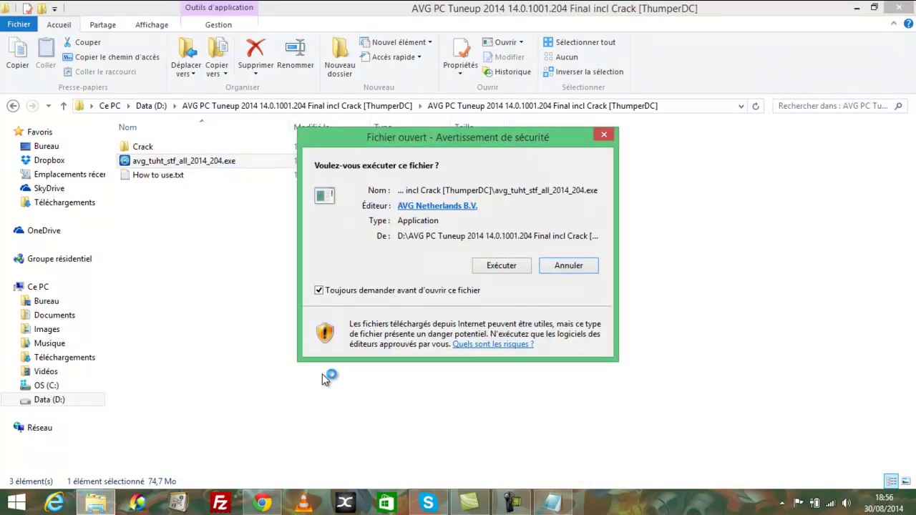
click(501, 266)
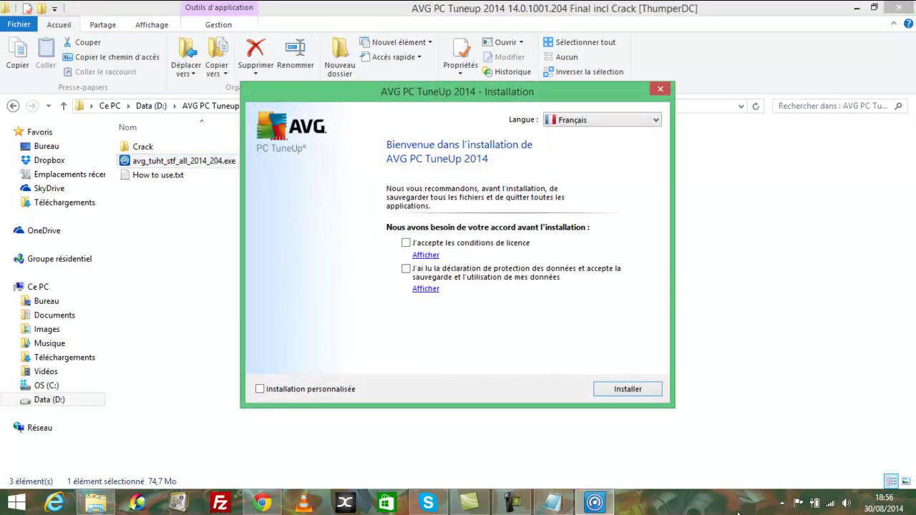
- Accept the licence terms and the data protection statement, and start the AVG PC TuneUp 2014 installation
click(472, 244)
click(617, 392)
click(406, 270)
click(627, 388)
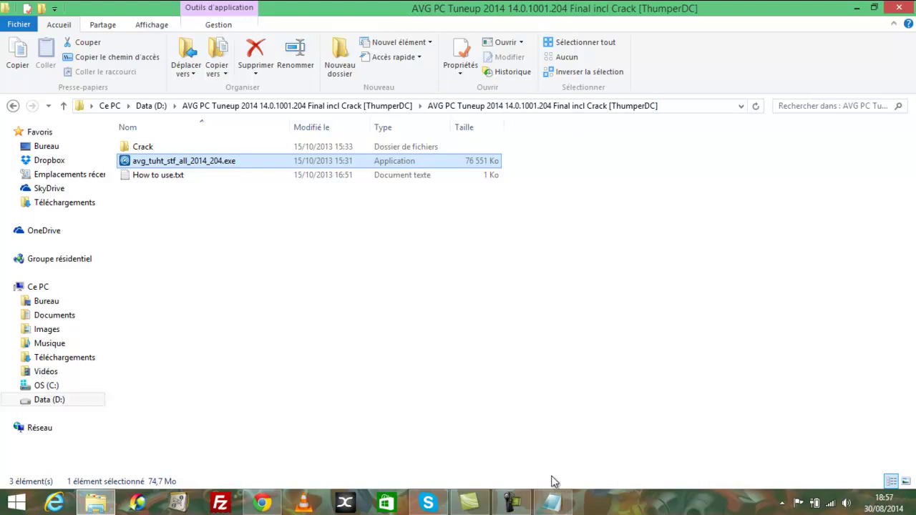
mouse_move(515, 508)
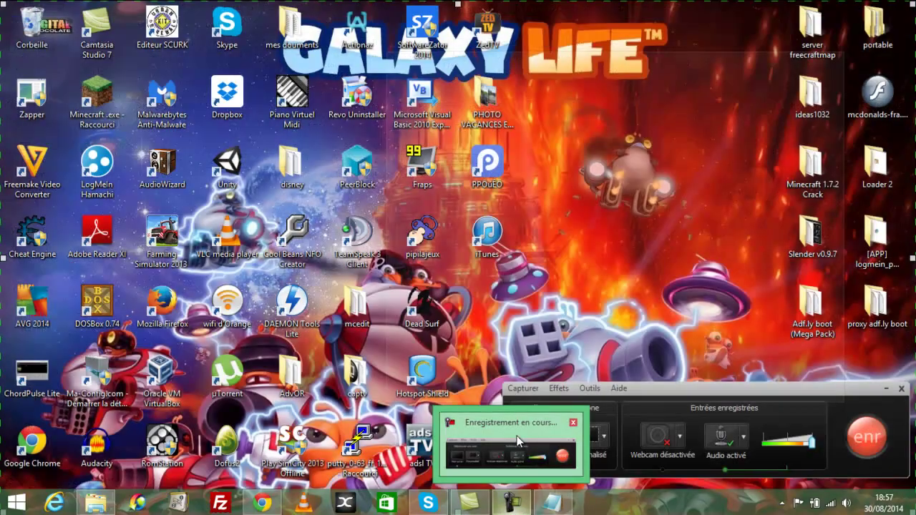
click(517, 438)
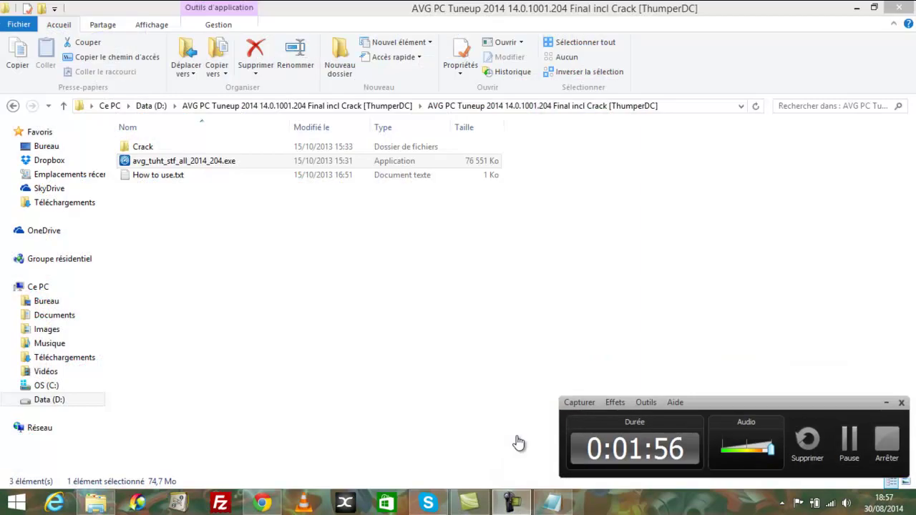
click(849, 440)
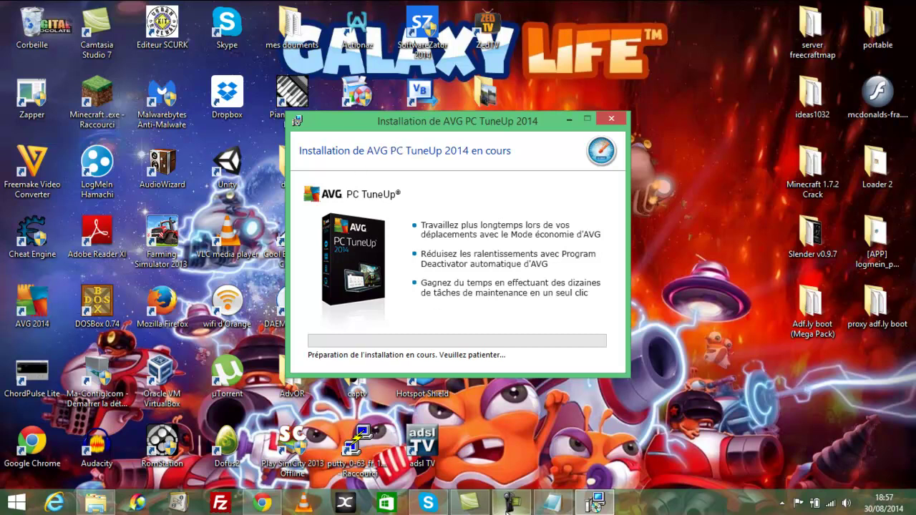
click(594, 504)
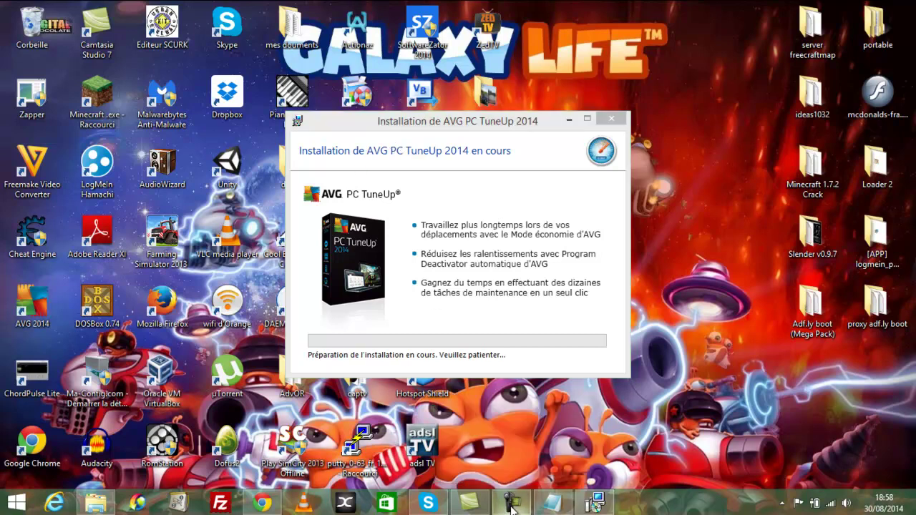
click(513, 503)
click(516, 455)
click(849, 446)
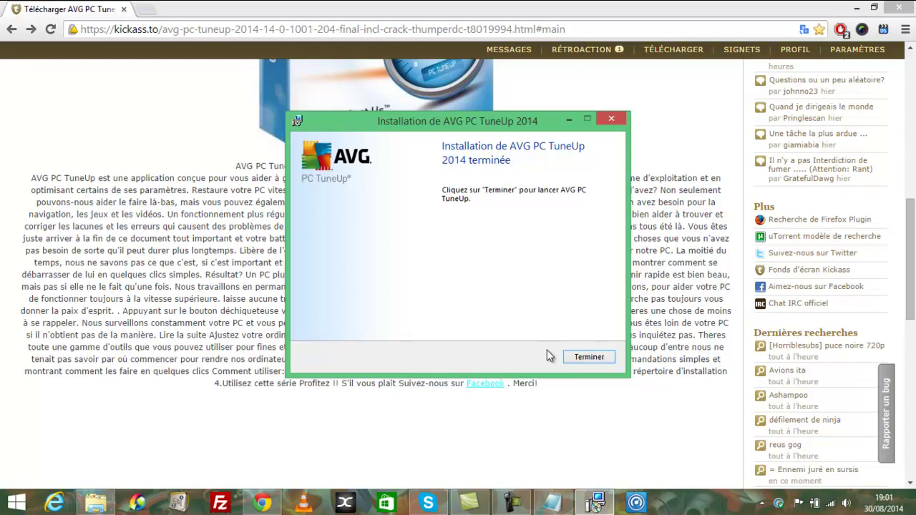
- Finish the AVG PC TuneUp 2014 installation wizard and check the instructions in How to use.txt
click(595, 357)
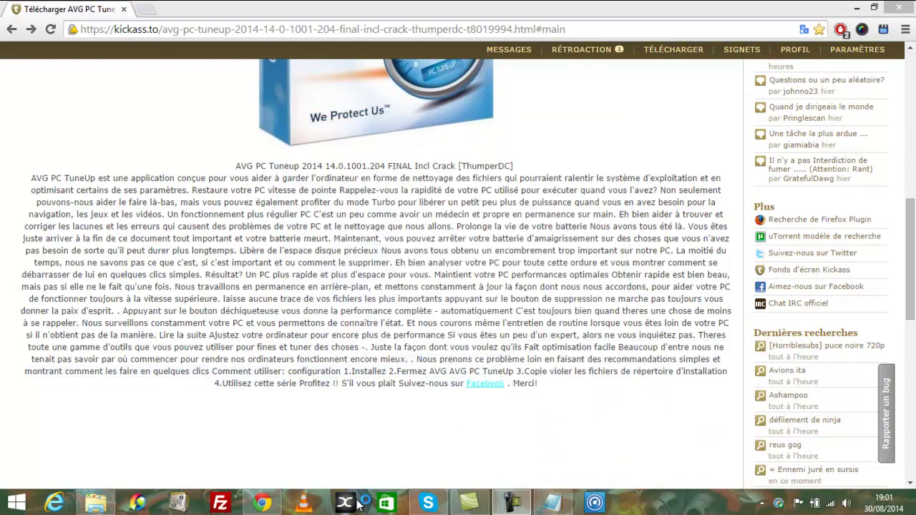
click(554, 504)
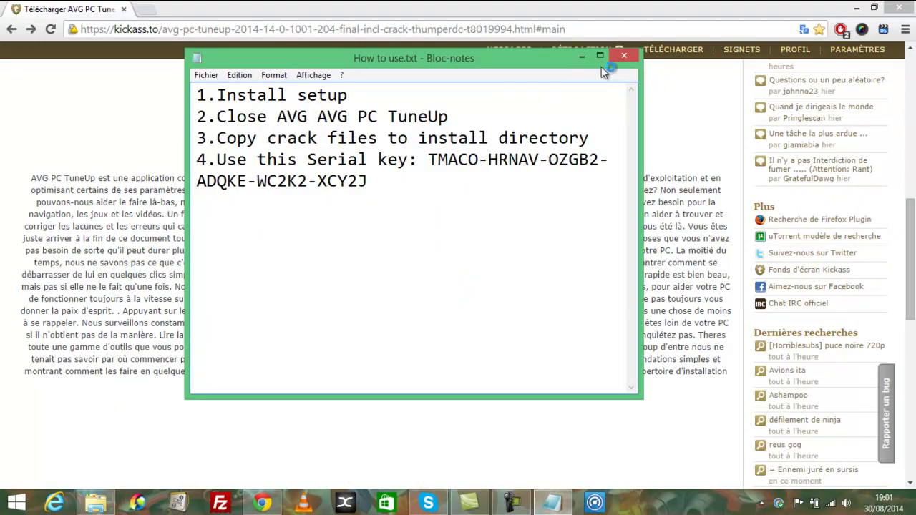
click(581, 56)
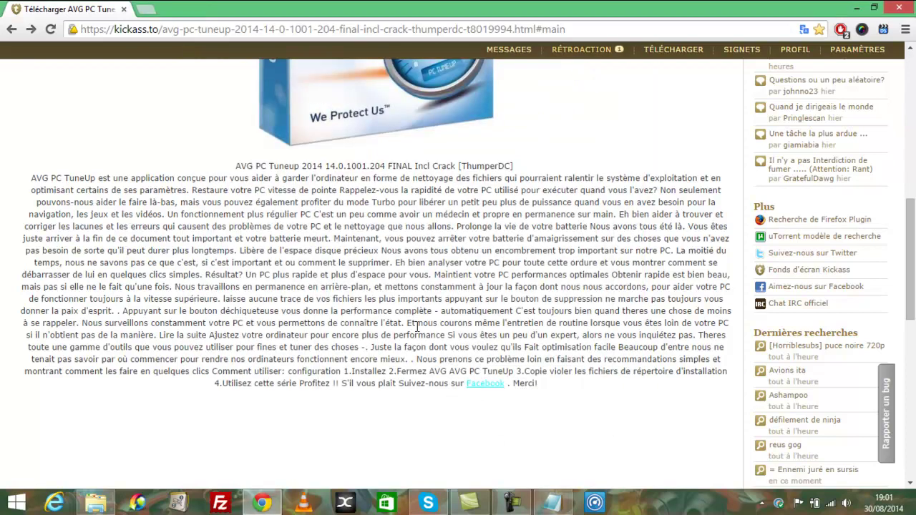
- Return to File Explorer, open the Crack folder and select all of its files
mouse_move(96, 503)
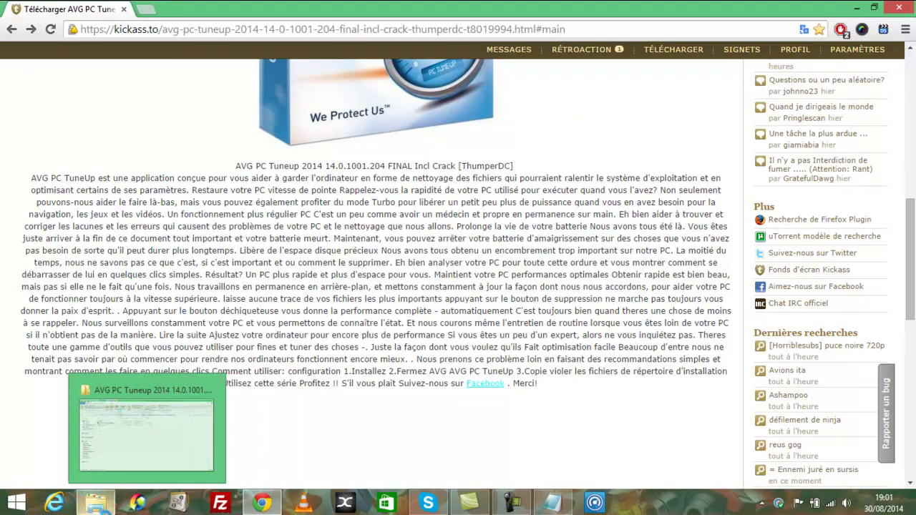
click(184, 433)
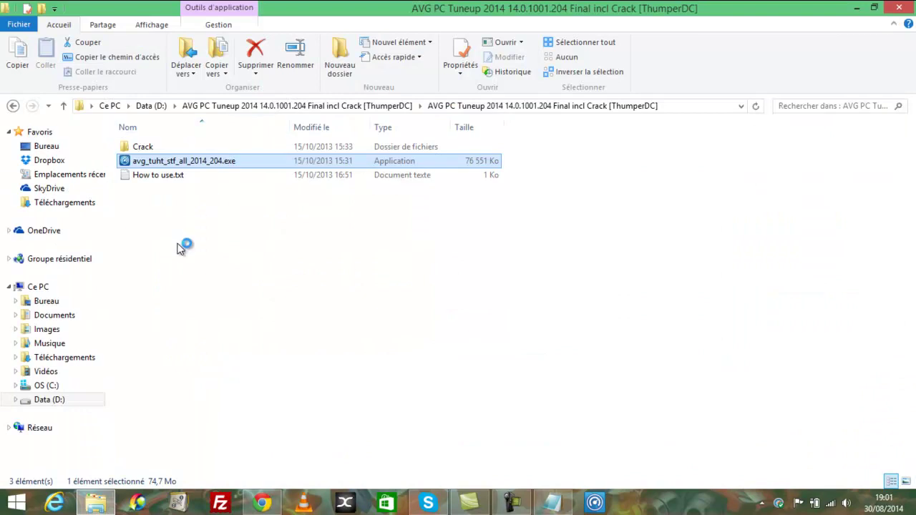
double_click(143, 148)
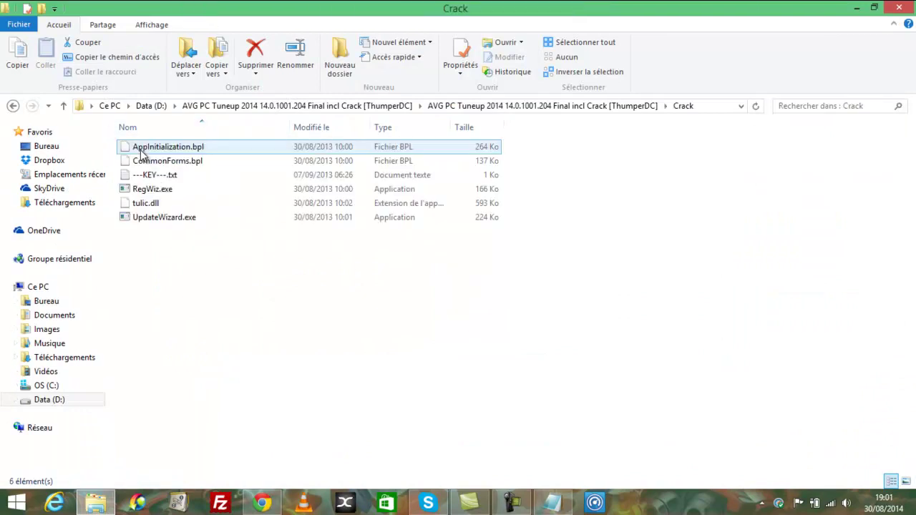
drag(185, 386, 249, 145)
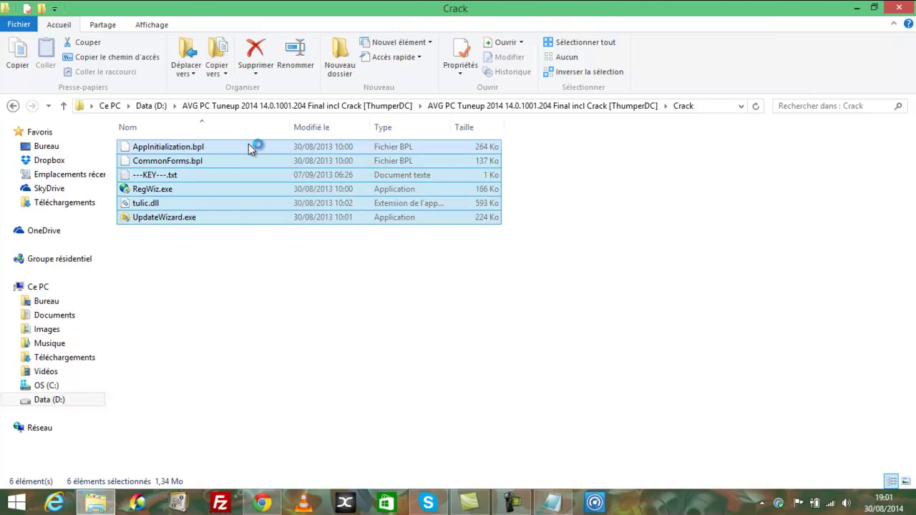
- Close the new tune-up.com tab and cancel the AVG Update Wizard to get back to the desktop
click(857, 9)
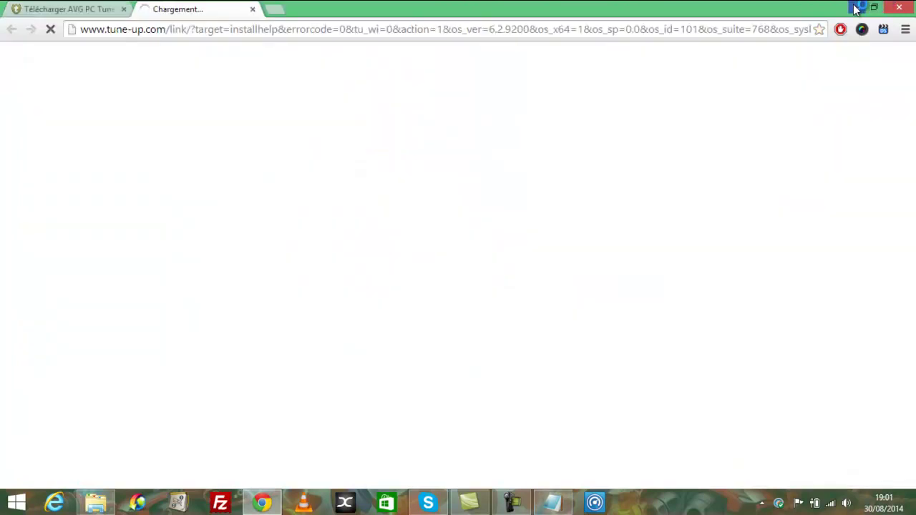
click(252, 8)
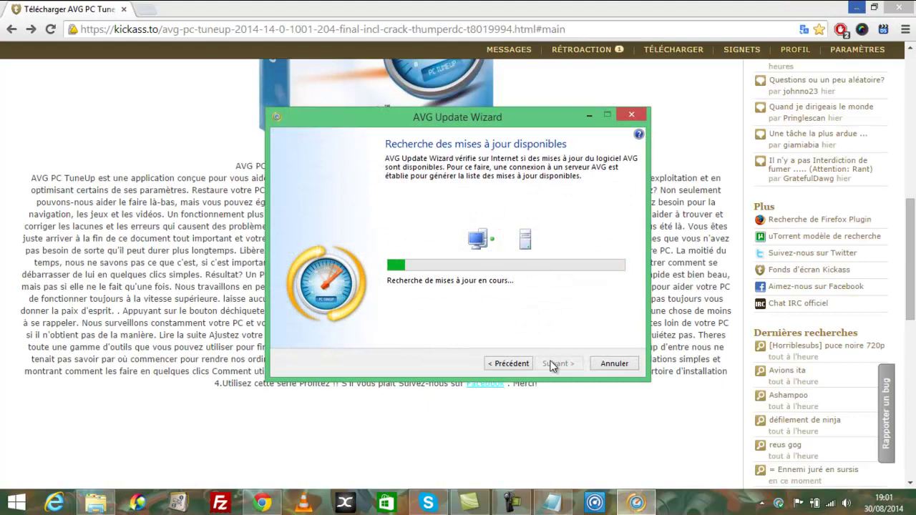
click(614, 364)
click(851, 7)
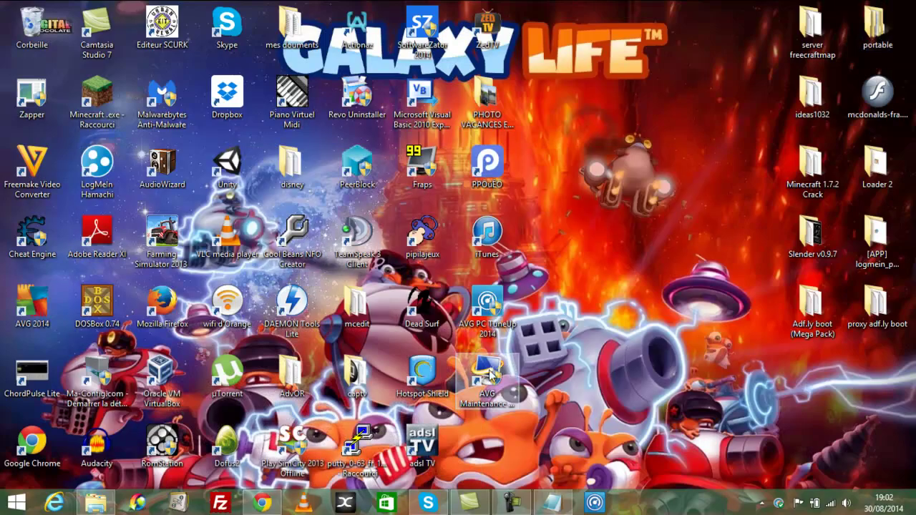
- Open the file location of the AVG PC TuneUp 2014 desktop shortcut and look through its installation folder
right_click(490, 308)
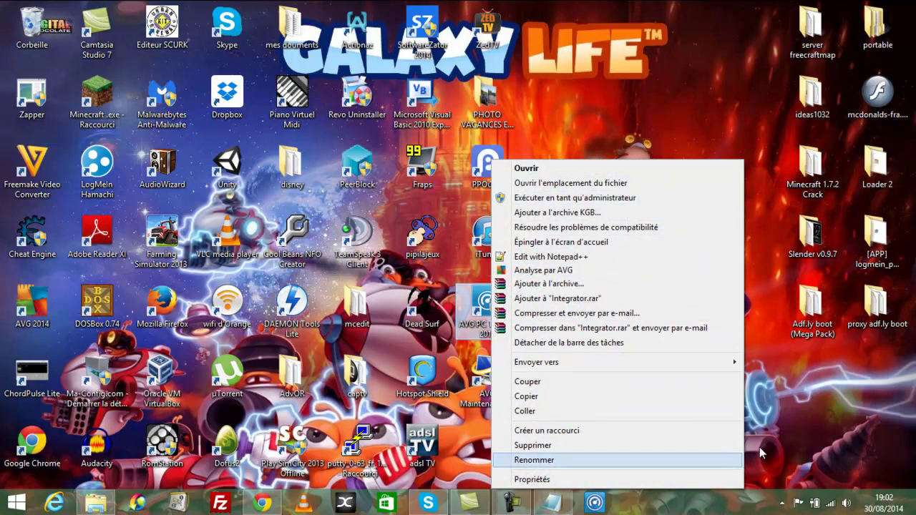
click(462, 283)
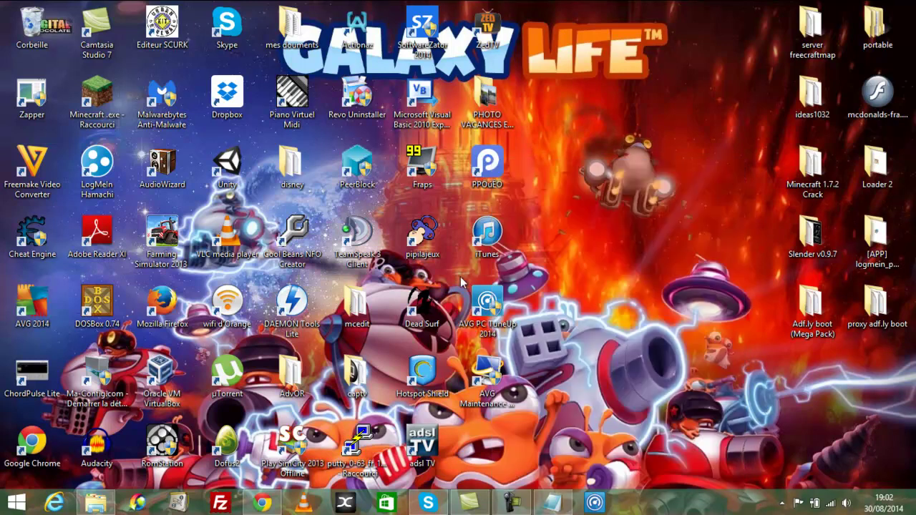
right_click(491, 305)
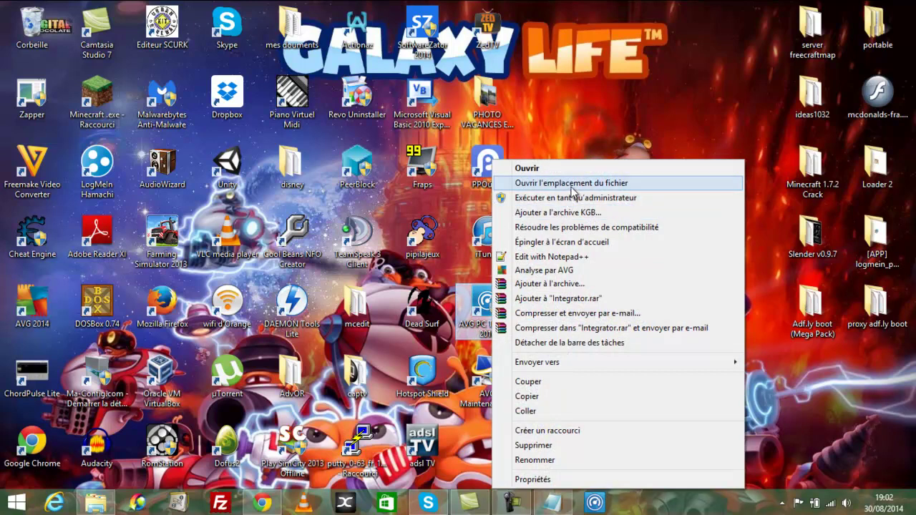
click(573, 184)
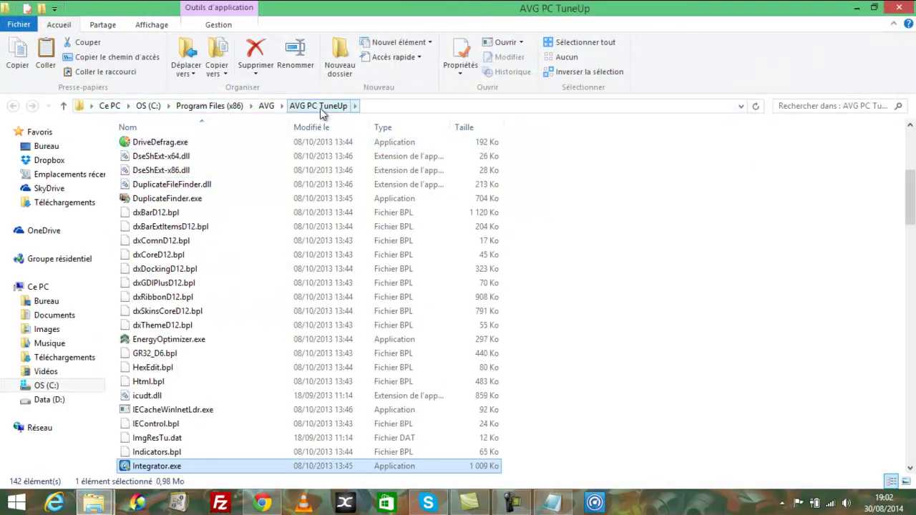
scroll(268, 326, down, 3)
scroll(269, 326, up, 10)
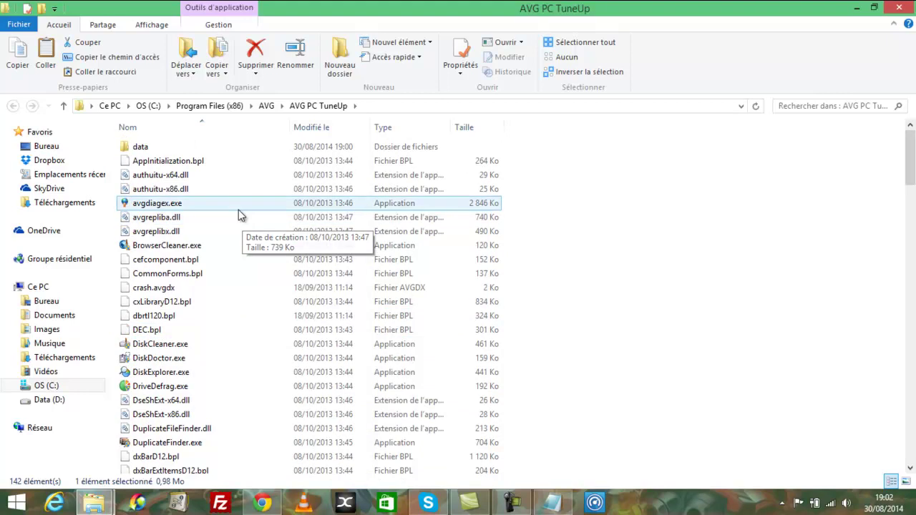
scroll(211, 356, down, 7)
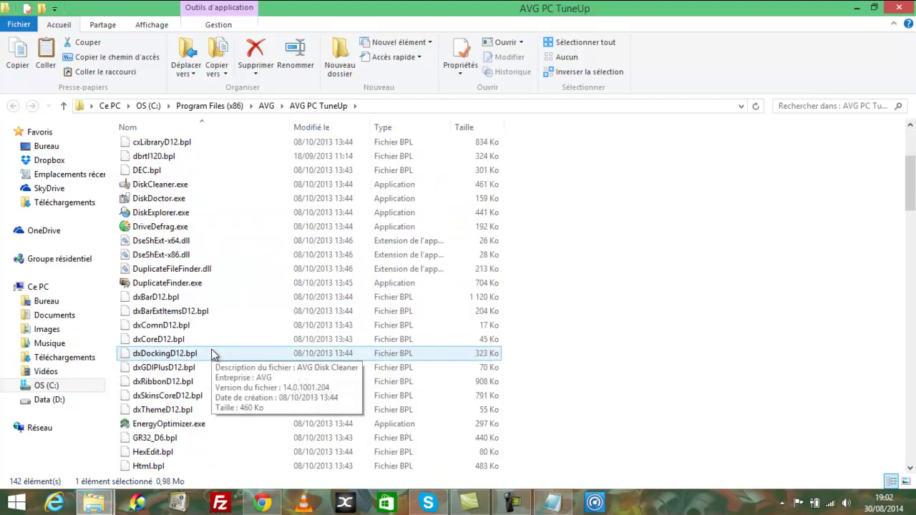
scroll(211, 356, down, 2)
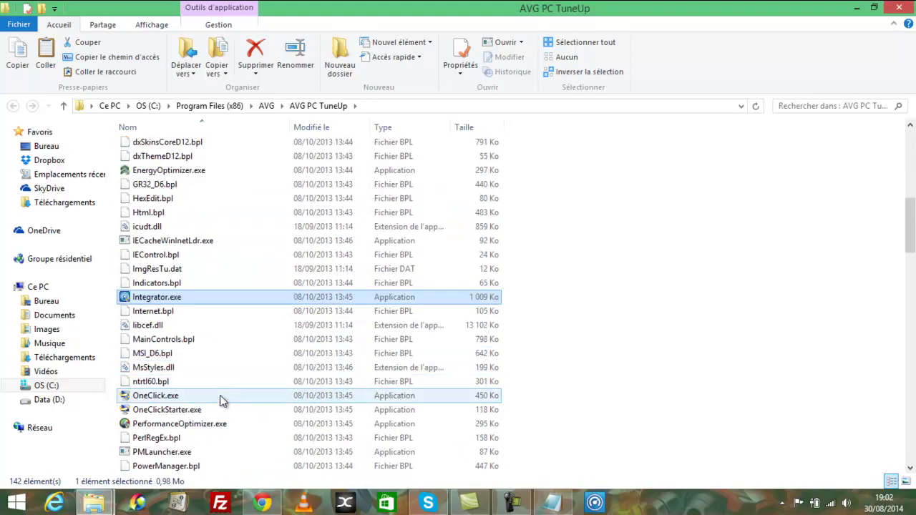
- Check the Crack folder window, and examine the AVG PC TuneUp installation folder and its data subfolder
click(93, 503)
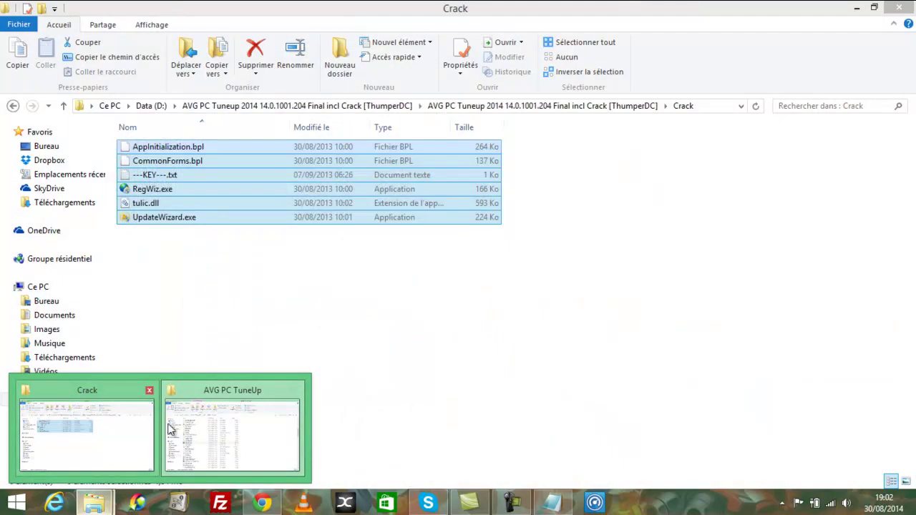
click(170, 429)
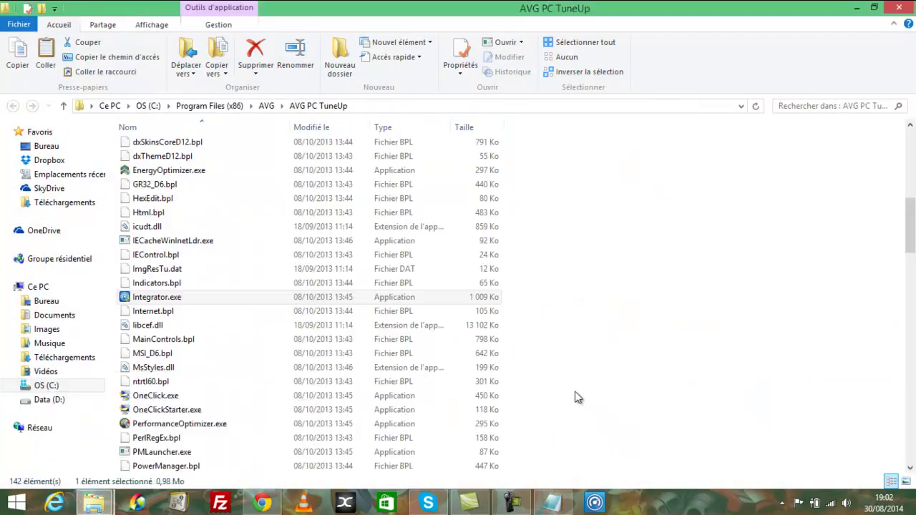
scroll(573, 397, down, 5)
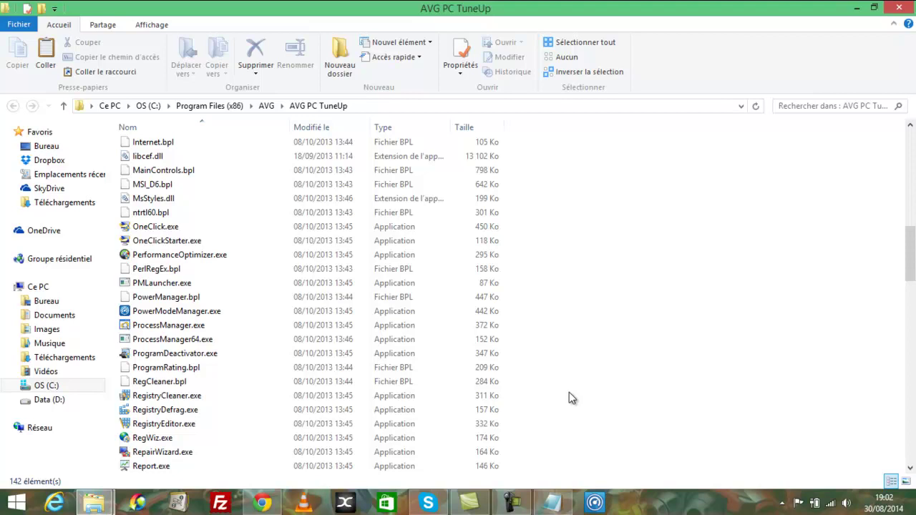
scroll(573, 398, down, 4)
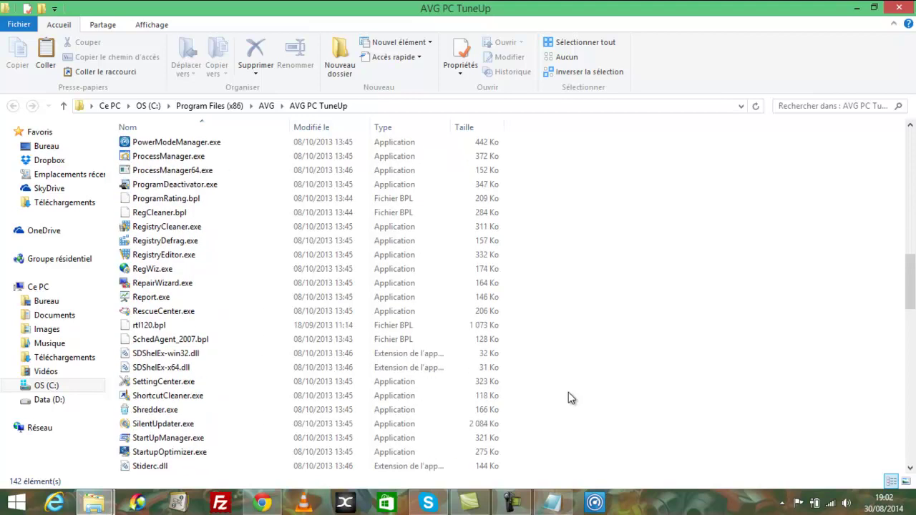
click(267, 106)
double_click(208, 146)
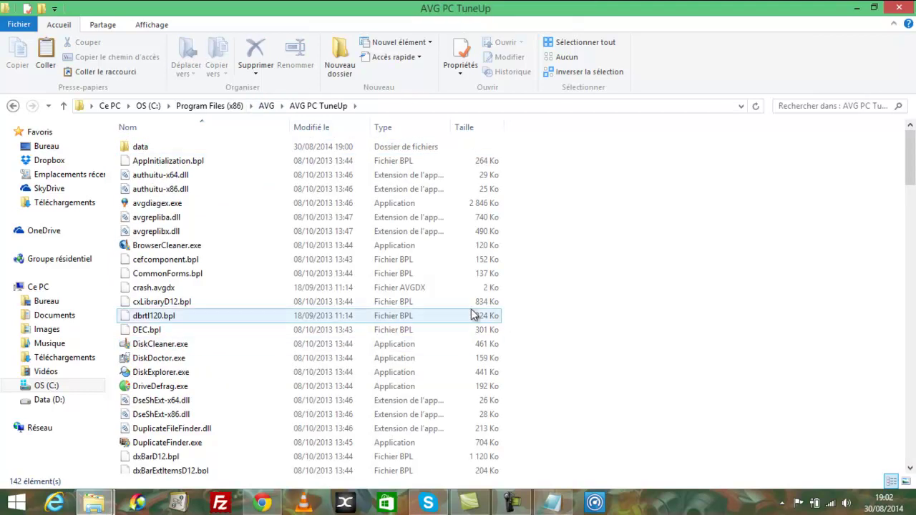
double_click(149, 150)
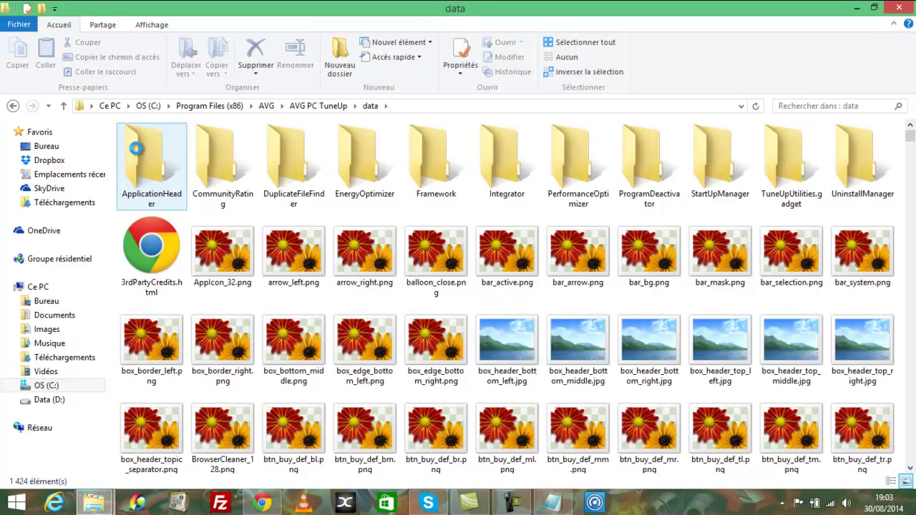
scroll(136, 165, down, 10)
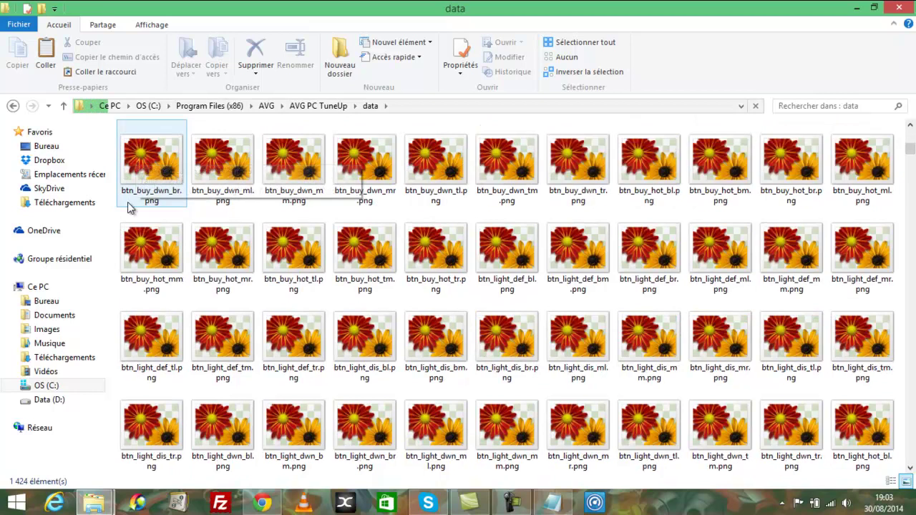
click(13, 102)
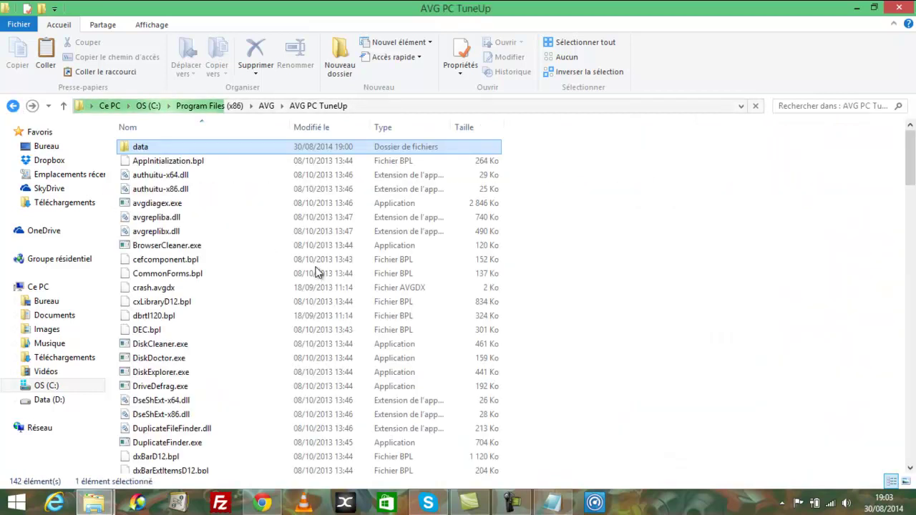
scroll(207, 354, down, 5)
scroll(208, 354, down, 8)
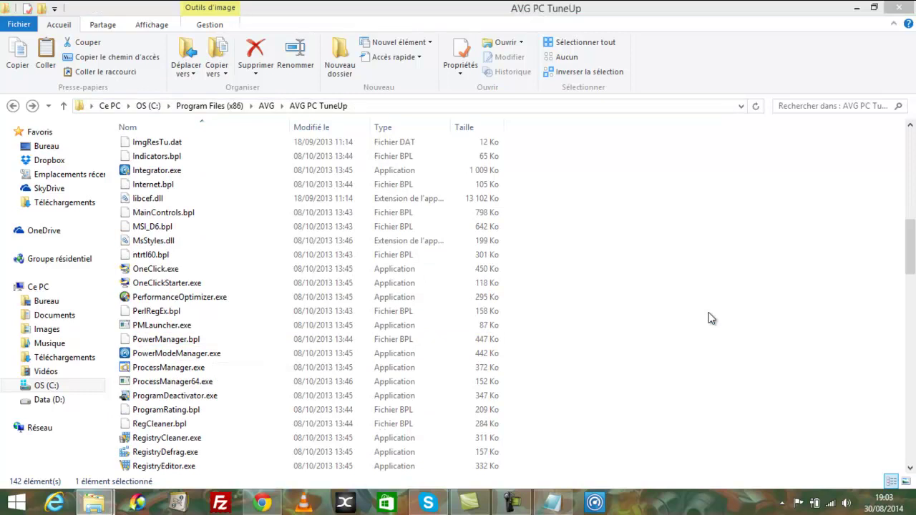
- Paste the Crack files into the AVG PC TuneUp folder, replacing the existing files and granting administrator rights for all items
key(ctrl+v)
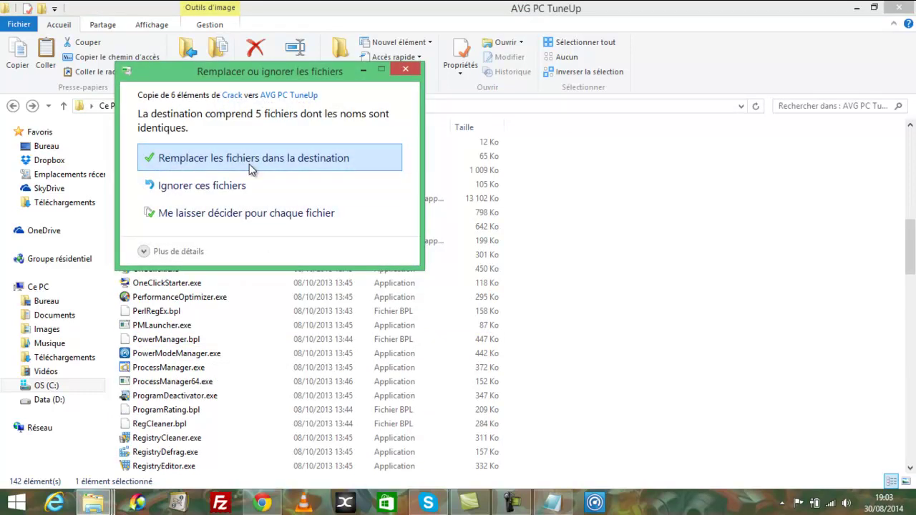
click(265, 159)
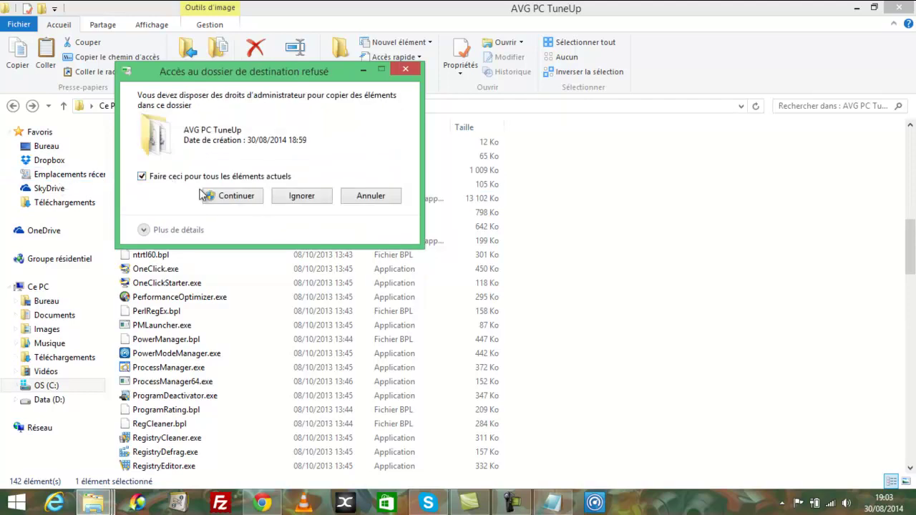
click(247, 197)
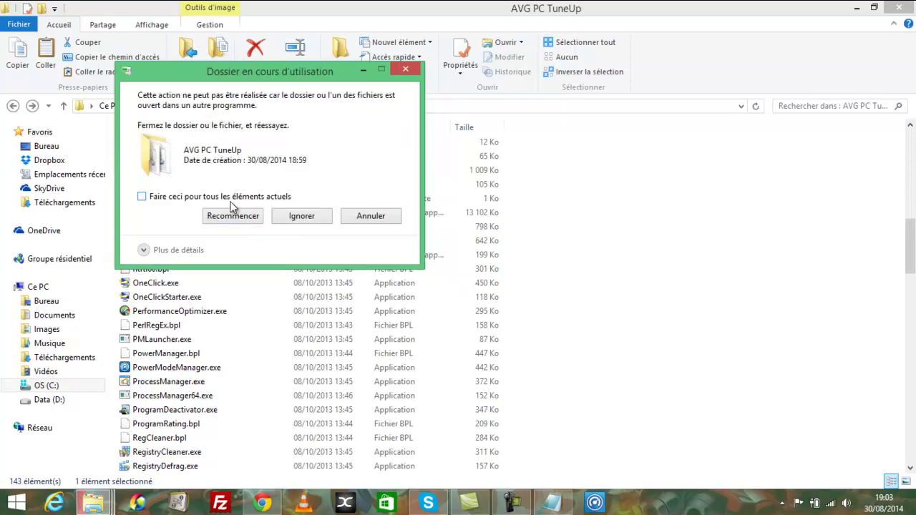
- Retry copying the Crack files into the in-use AVG PC TuneUp folder, applying the choice to all current items
click(247, 223)
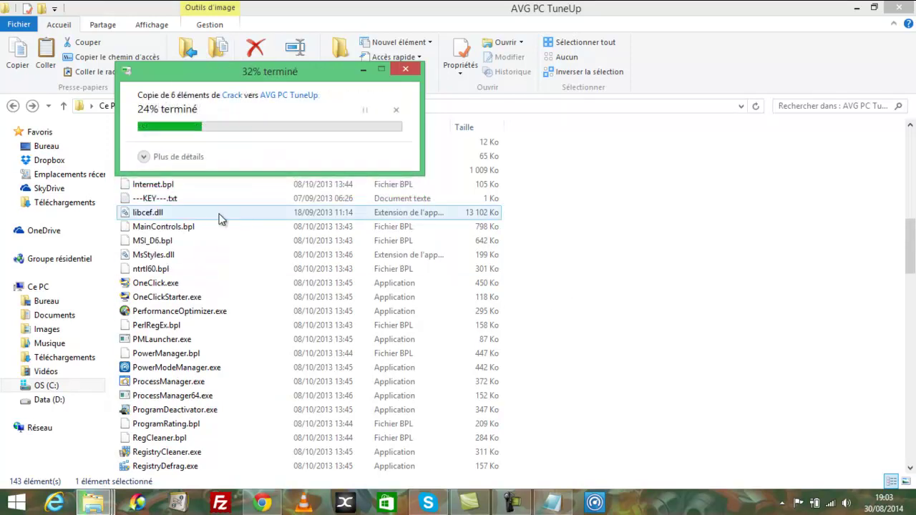
click(205, 198)
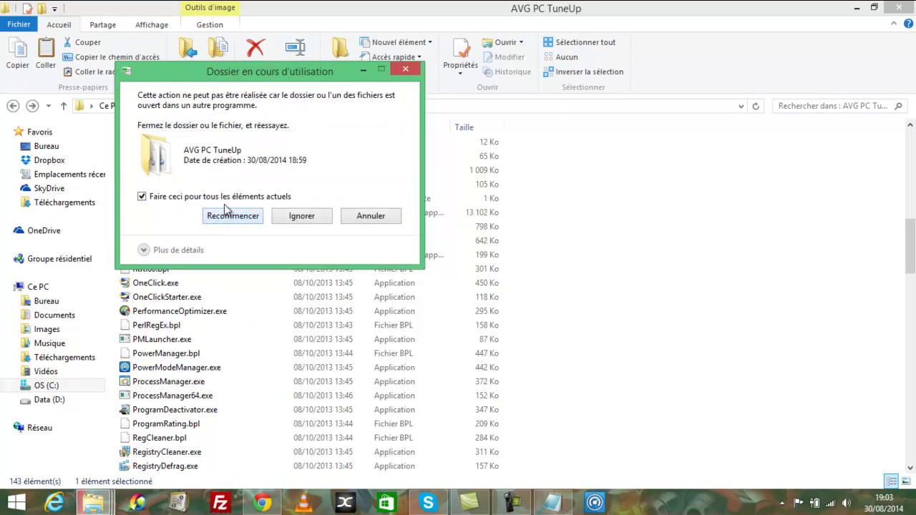
click(220, 217)
click(226, 197)
click(231, 214)
mouse_move(492, 509)
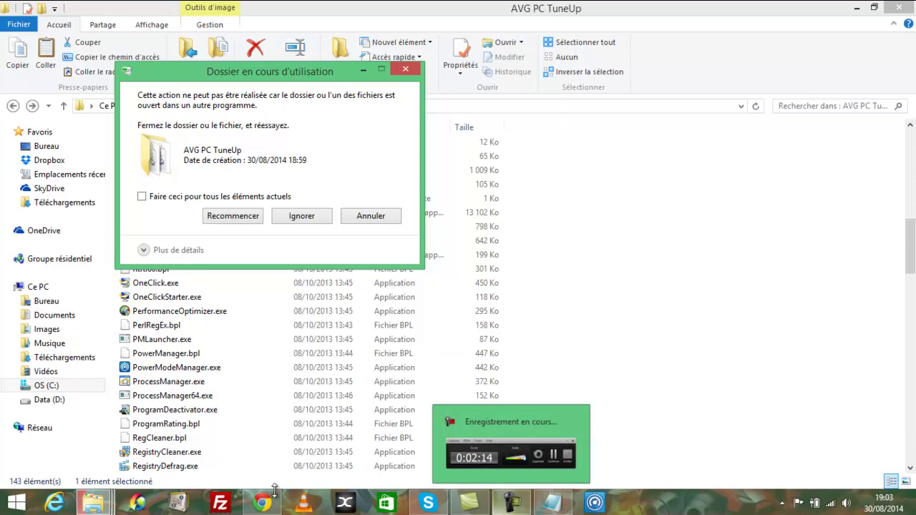
click(500, 504)
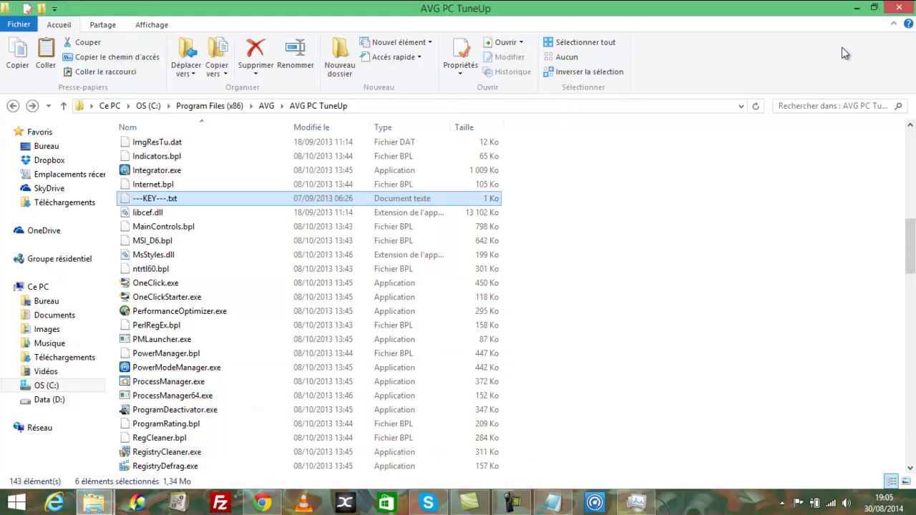
- Minimise the folder window to start AVG PC TuneUp 2014 from the desktop, and bring up Task Manager
click(858, 7)
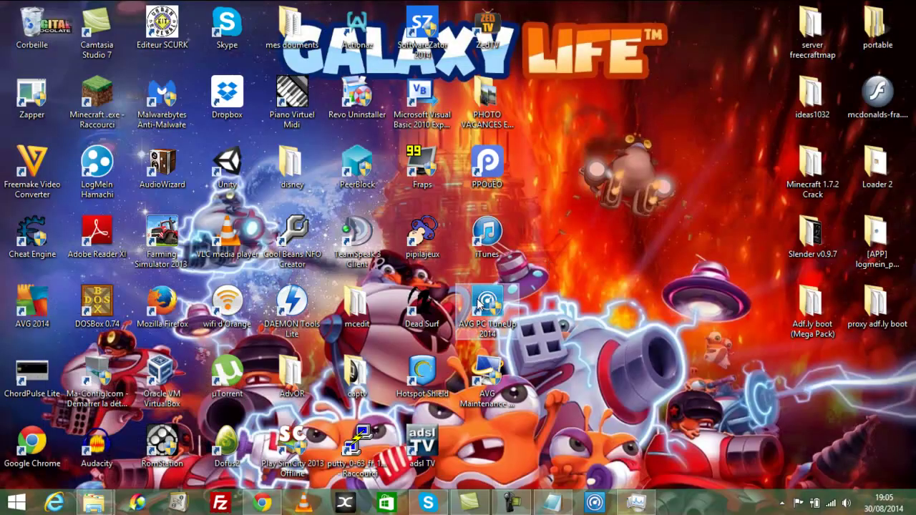
click(783, 504)
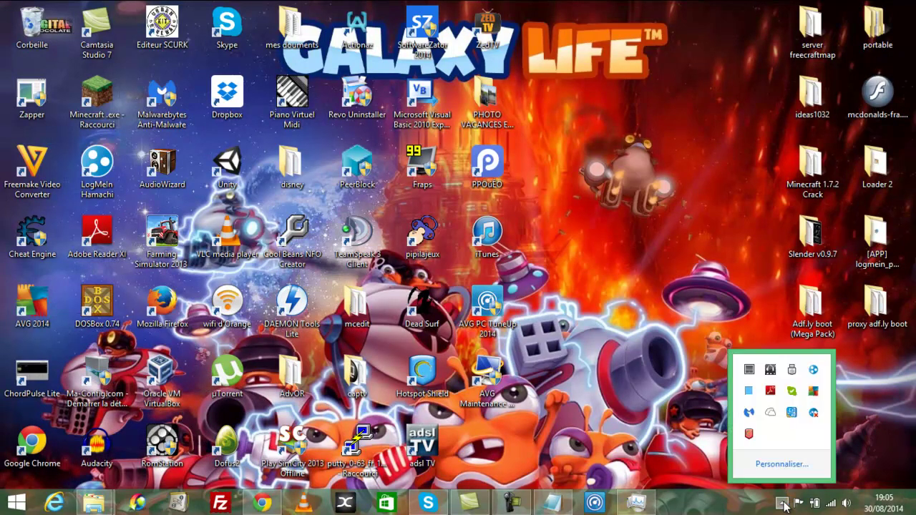
click(593, 377)
click(634, 503)
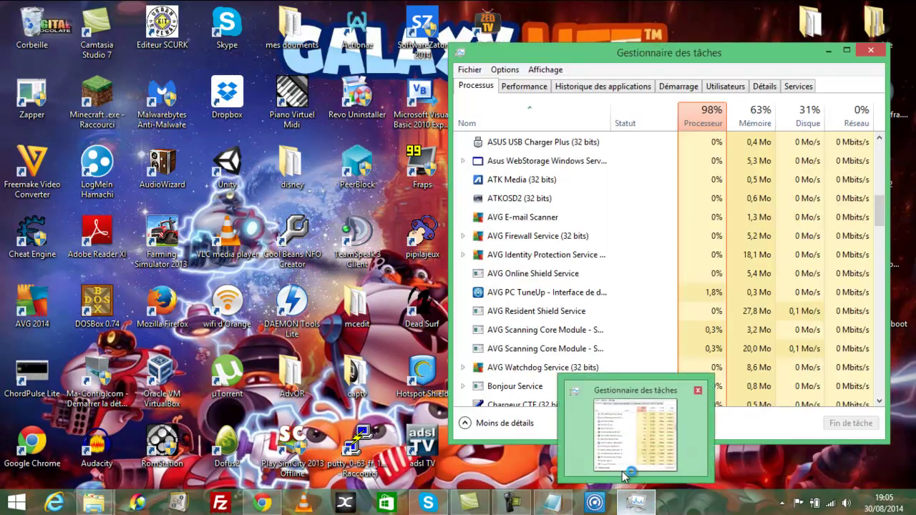
drag(634, 52, 390, 55)
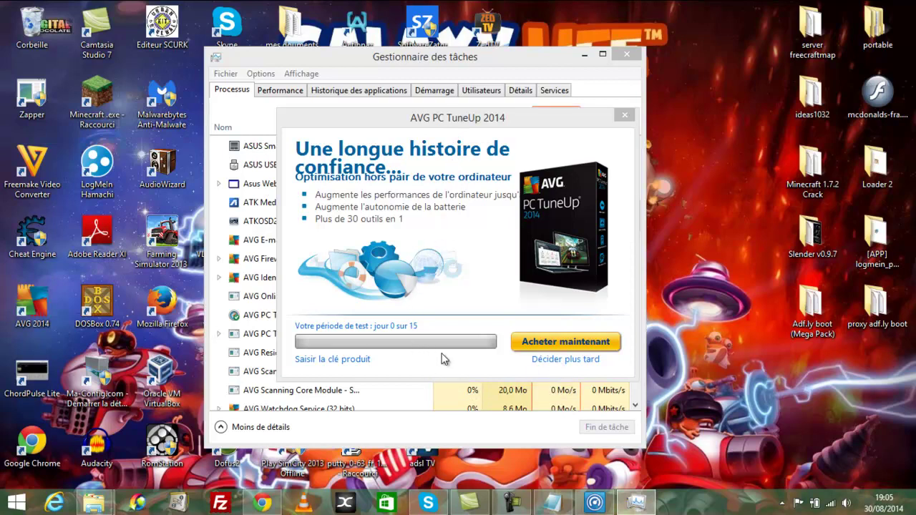
- Open the product key entry, allowing RegWiz.exe to run, and copy the serial key from How to use.txt
click(336, 359)
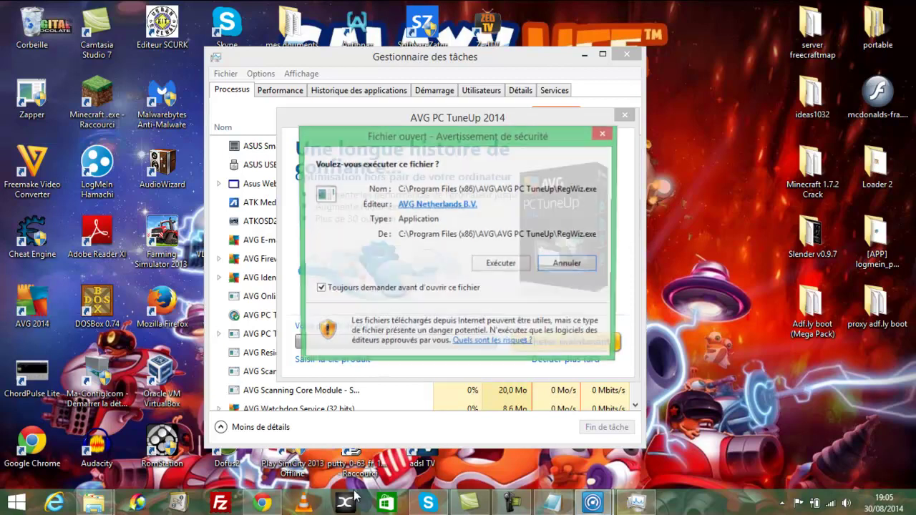
click(501, 264)
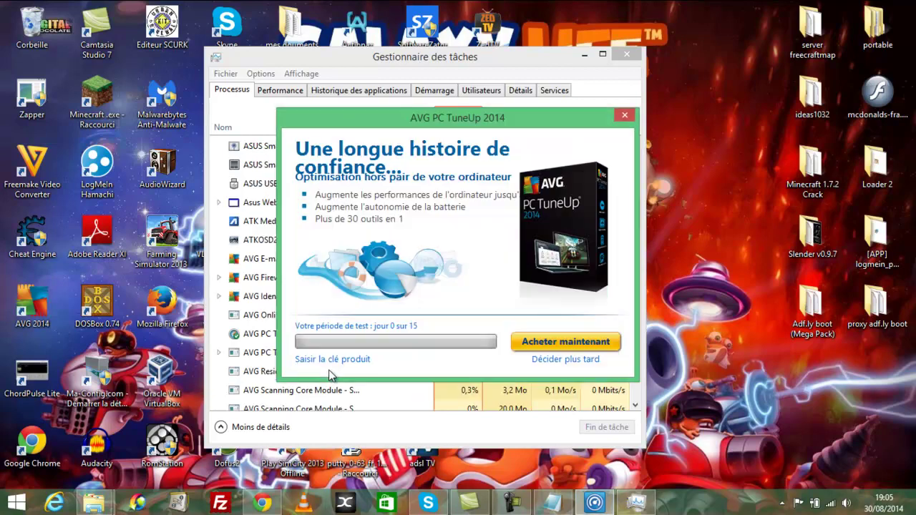
click(552, 502)
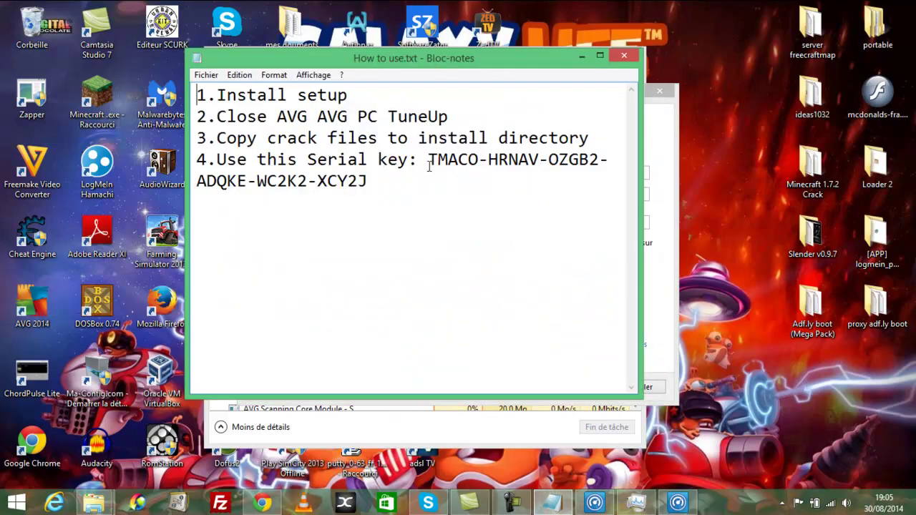
drag(428, 159, 612, 178)
key(ctrl+c)
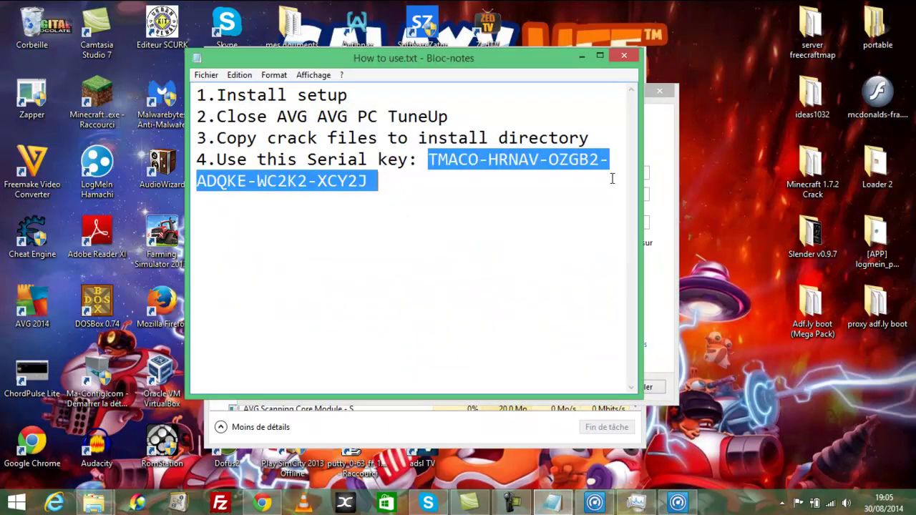
click(582, 55)
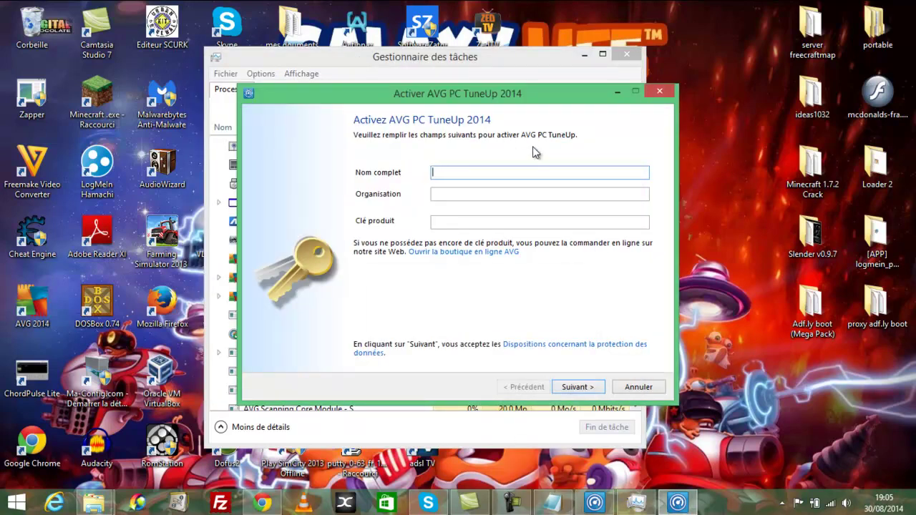
- Fill in the full name, the organisation auhazard and the copied product key, and submit the activation form
text(commevousvoulez)
click(491, 193)
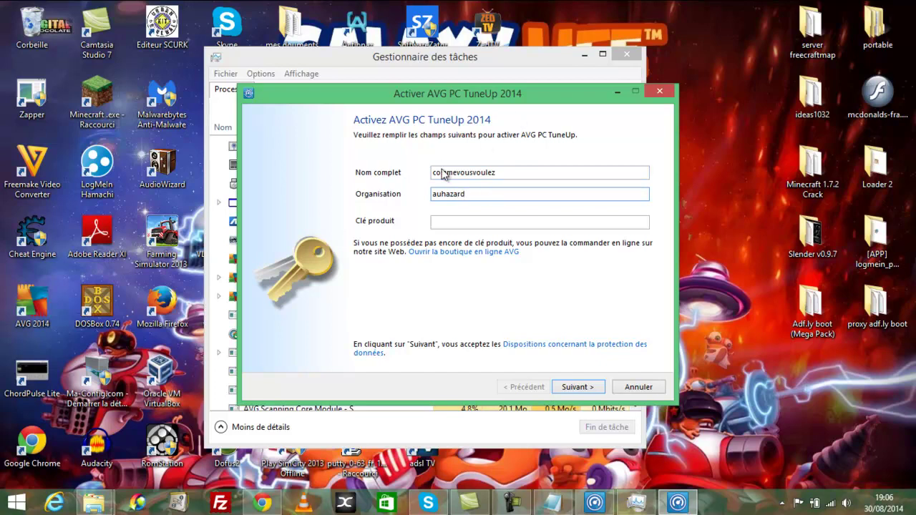
click(468, 221)
key(ctrl+v)
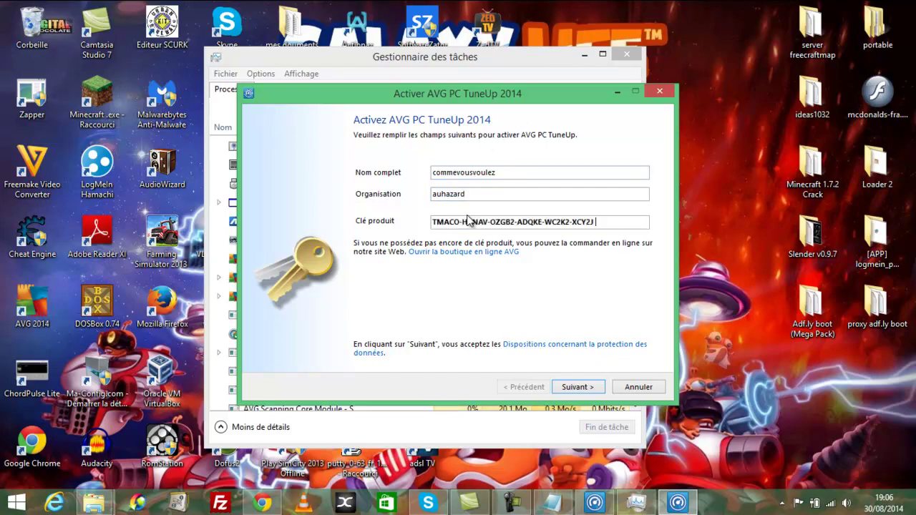
click(576, 387)
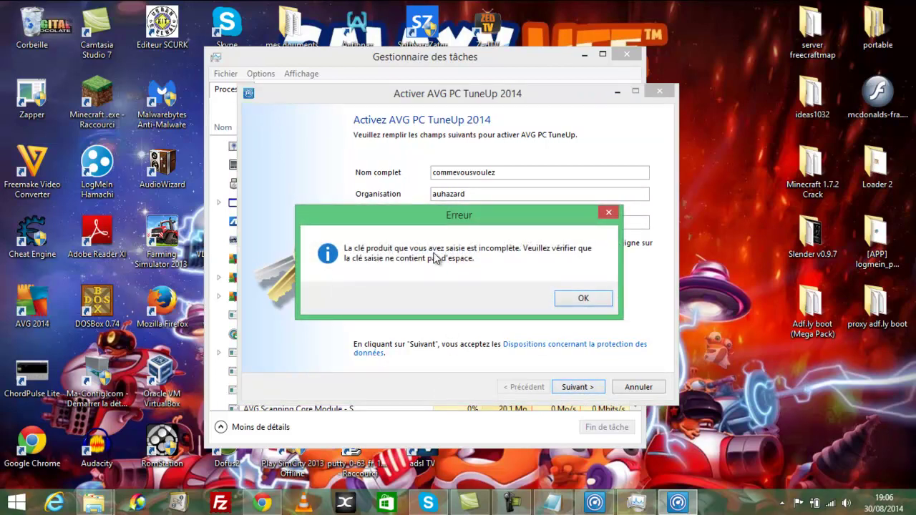
- Remove the trailing space from the product key, resubmit the activation form and finish the wizard, accepting the required program restart
click(583, 299)
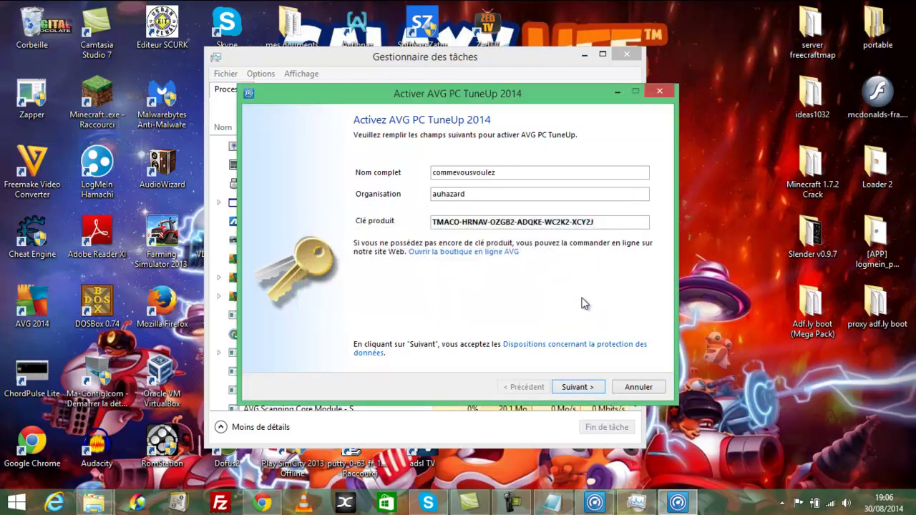
click(607, 219)
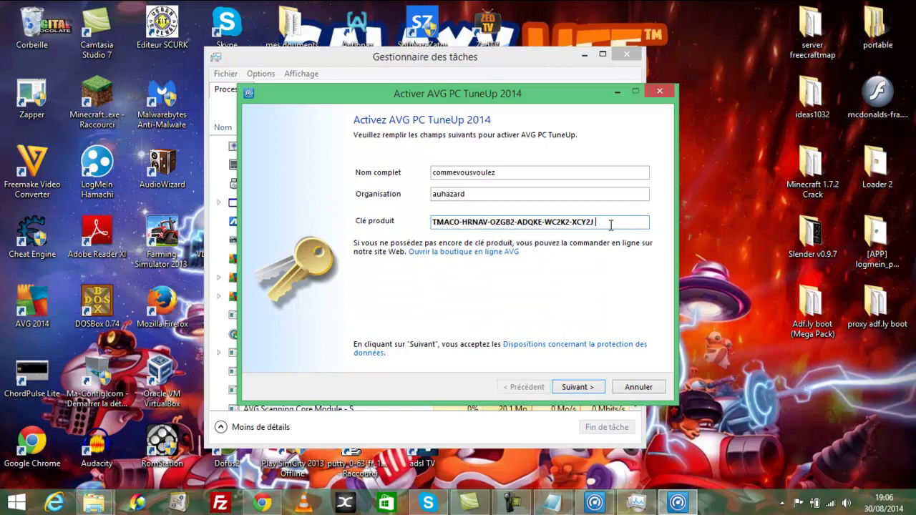
click(588, 386)
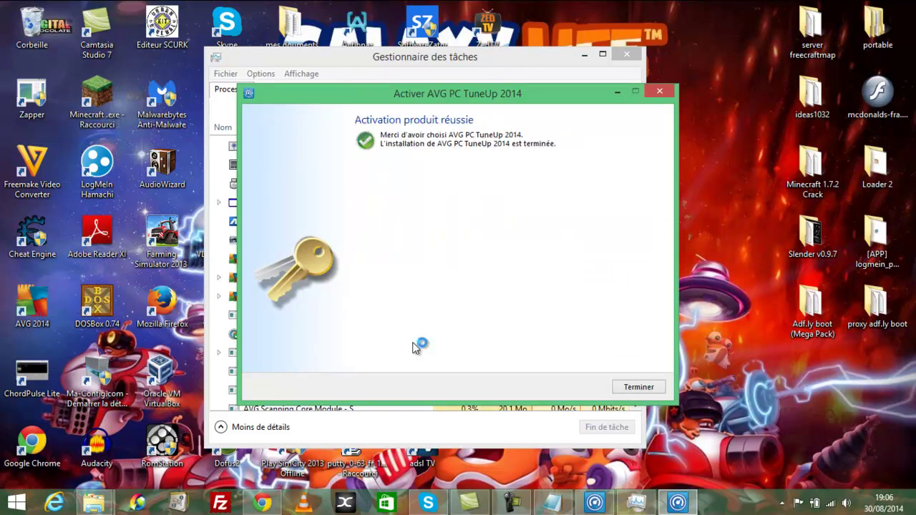
click(643, 387)
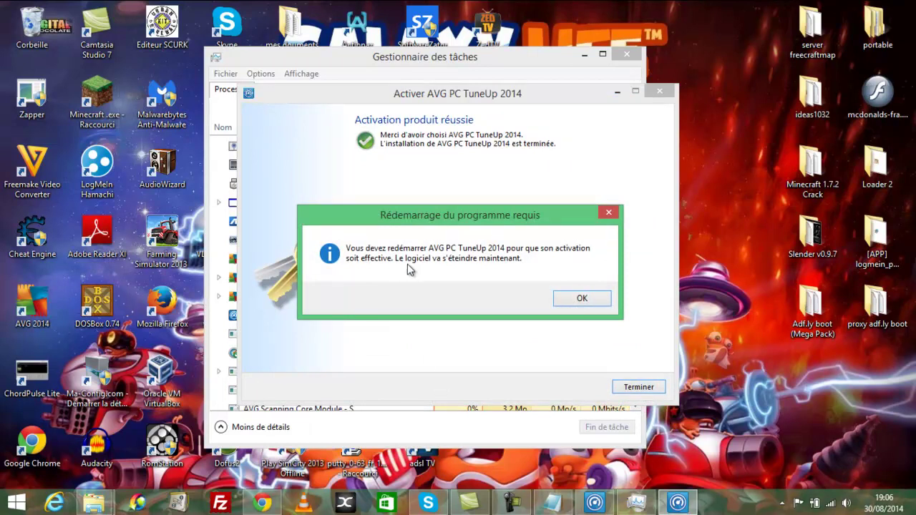
click(582, 299)
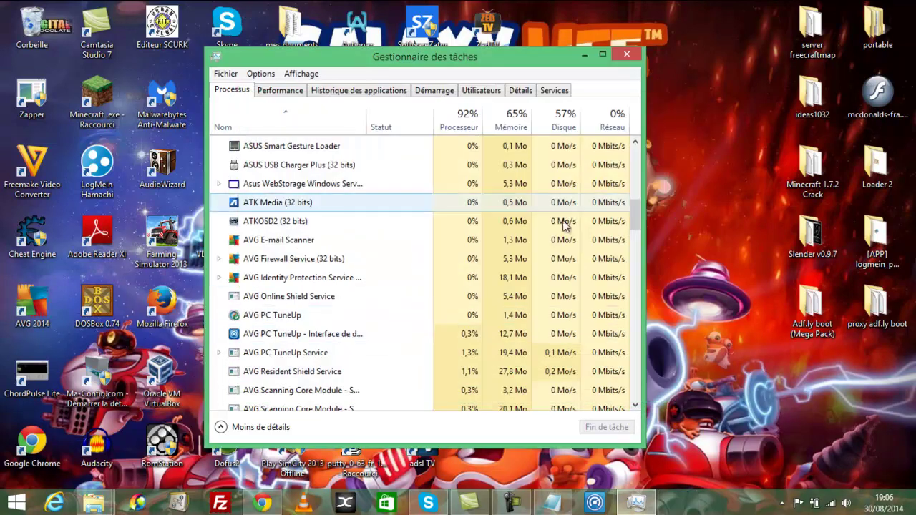
- Minimise Task Manager and check the hidden notification-area icons
click(584, 54)
drag(292, 497, 351, 32)
click(388, 22)
click(782, 503)
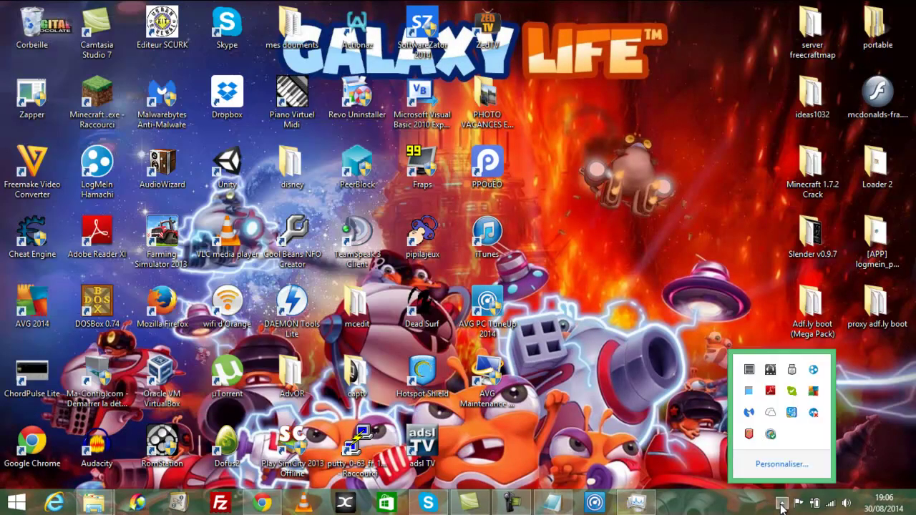
click(686, 436)
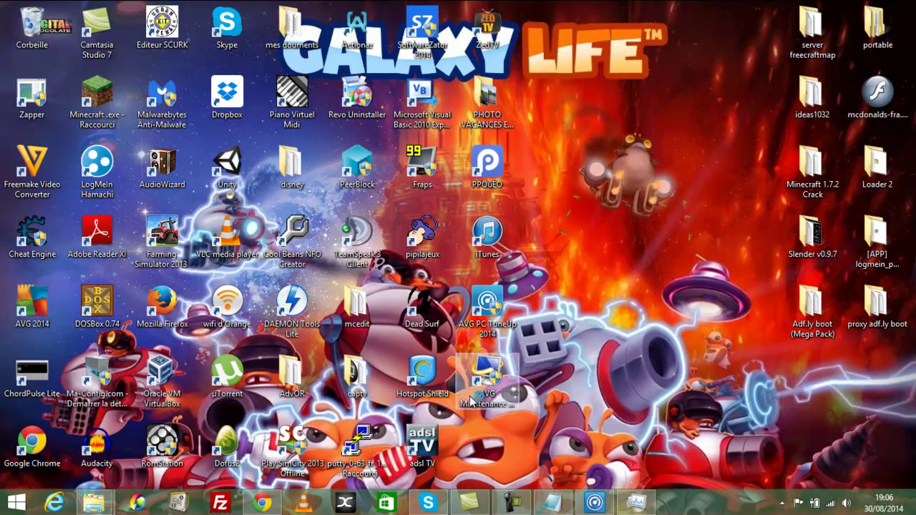
- Review the installation steps in How to use.txt and minimise the file
click(552, 503)
click(391, 192)
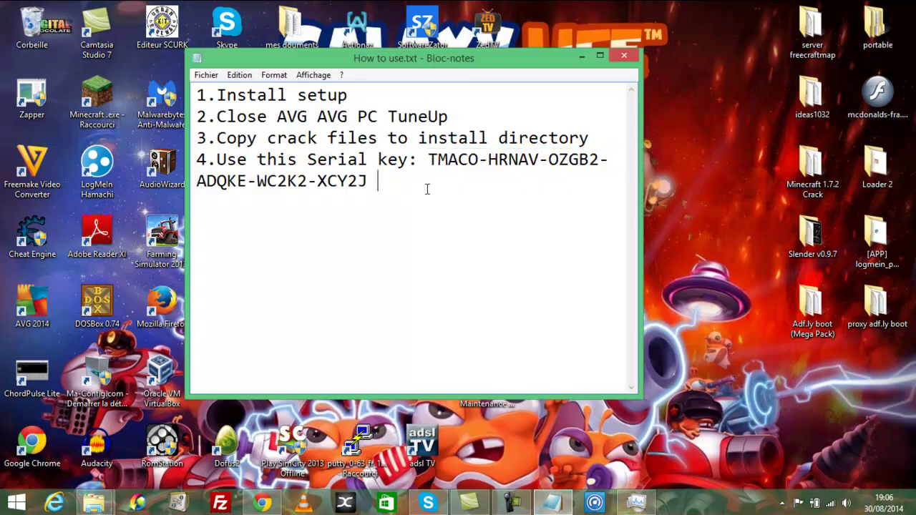
click(582, 55)
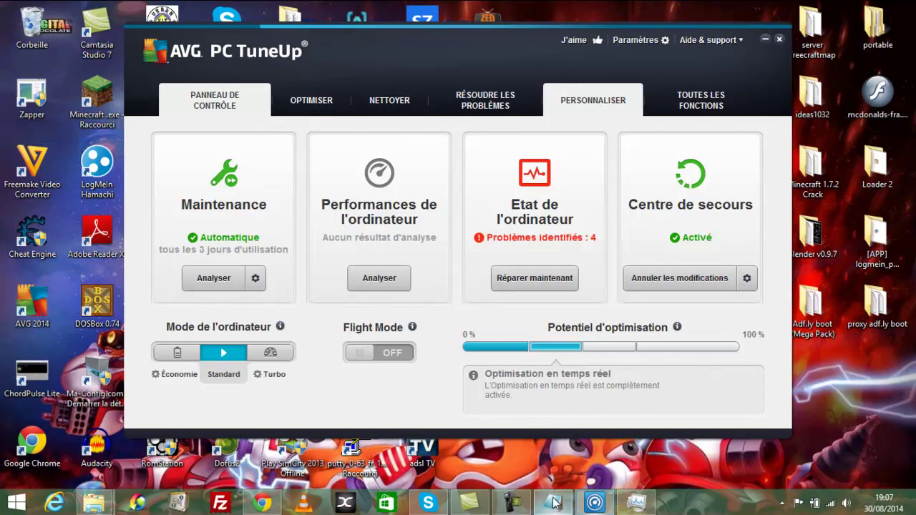
click(514, 504)
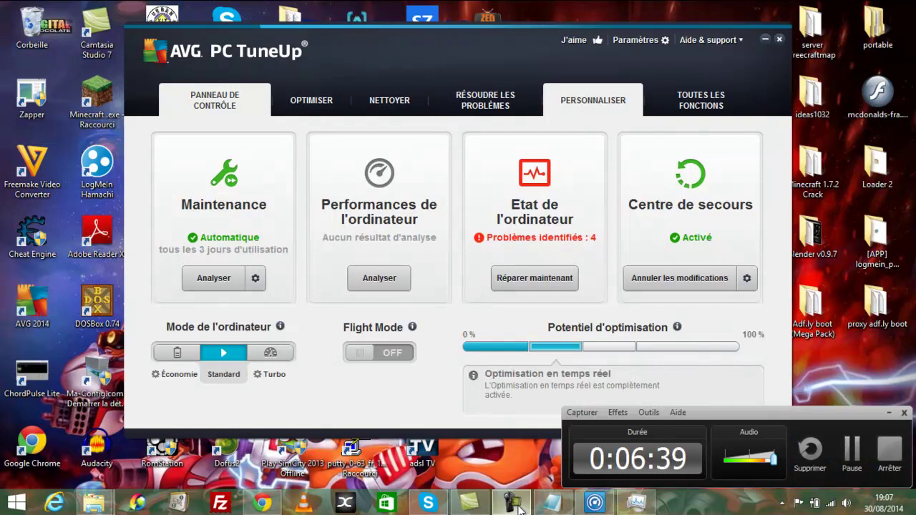
click(852, 452)
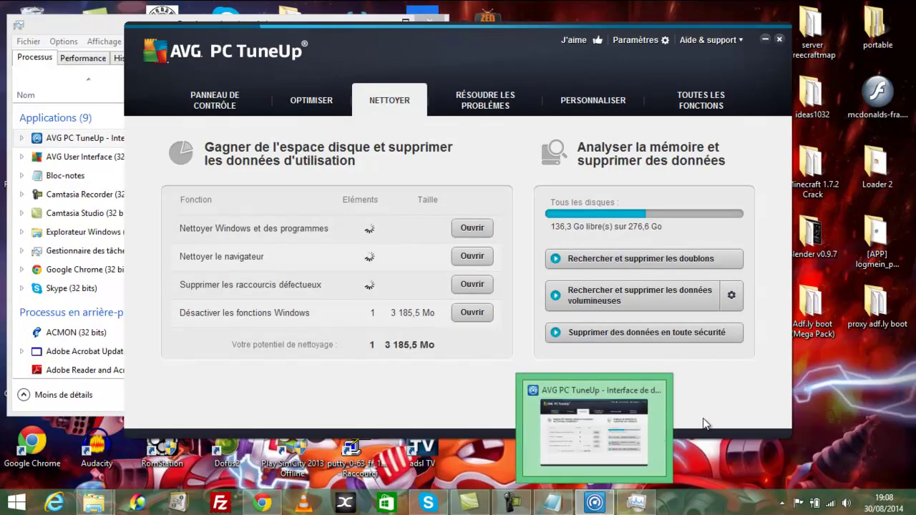
mouse_move(512, 503)
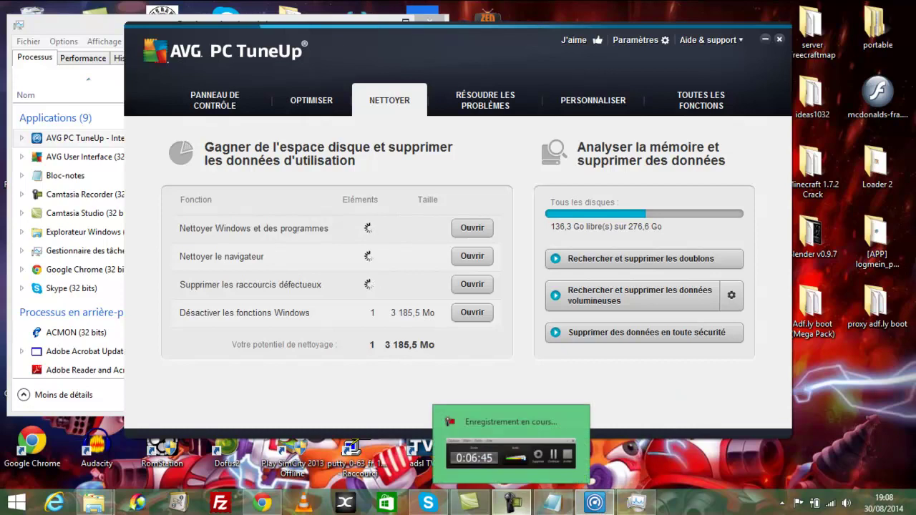
click(547, 433)
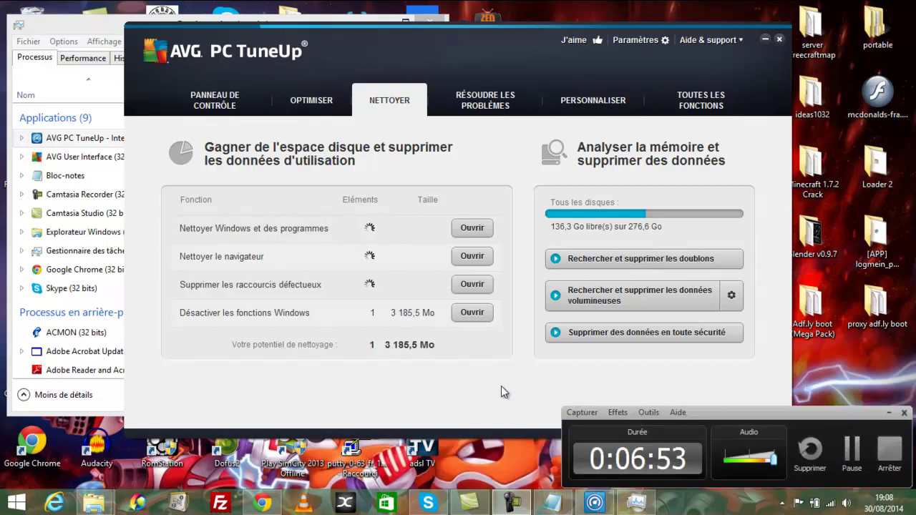